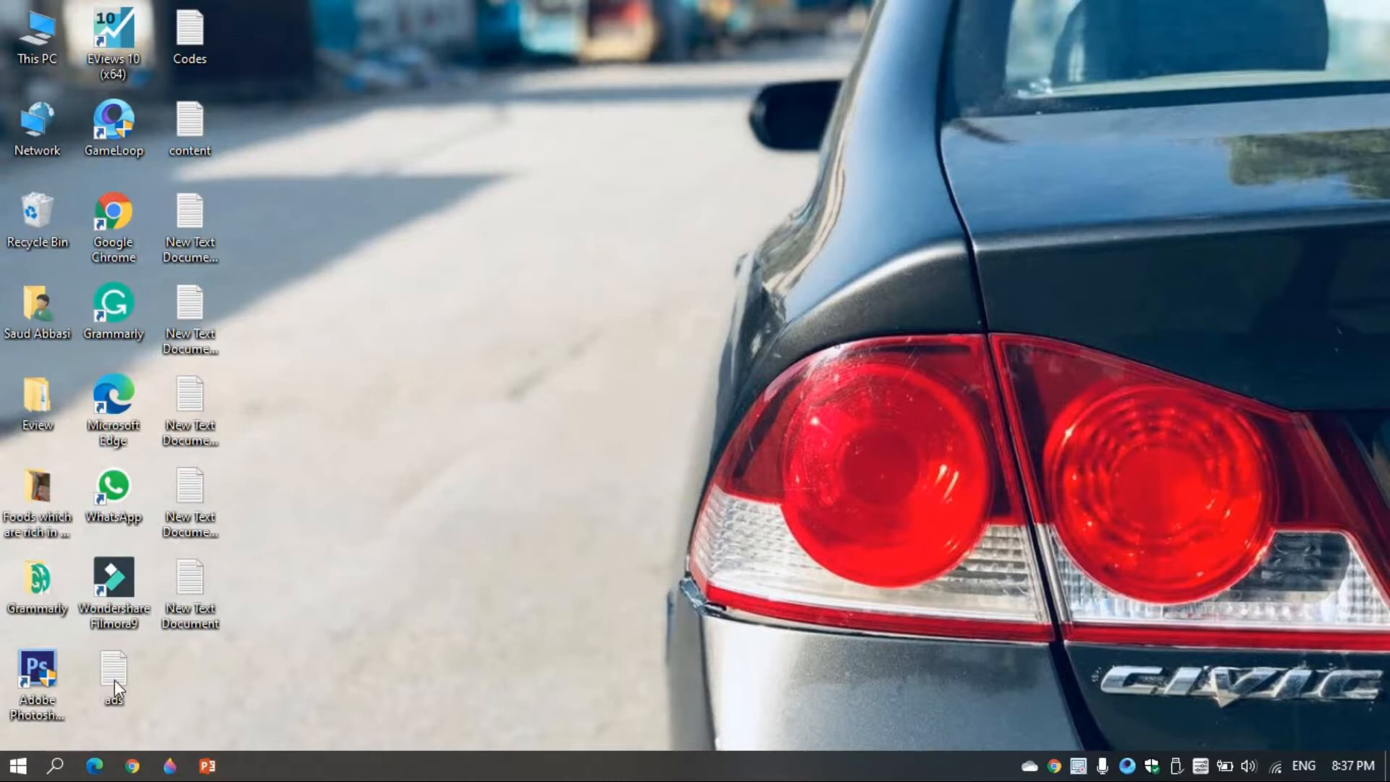
Open Google Chrome in a maximised window and search the web for "google forms"
left_click(136, 769)
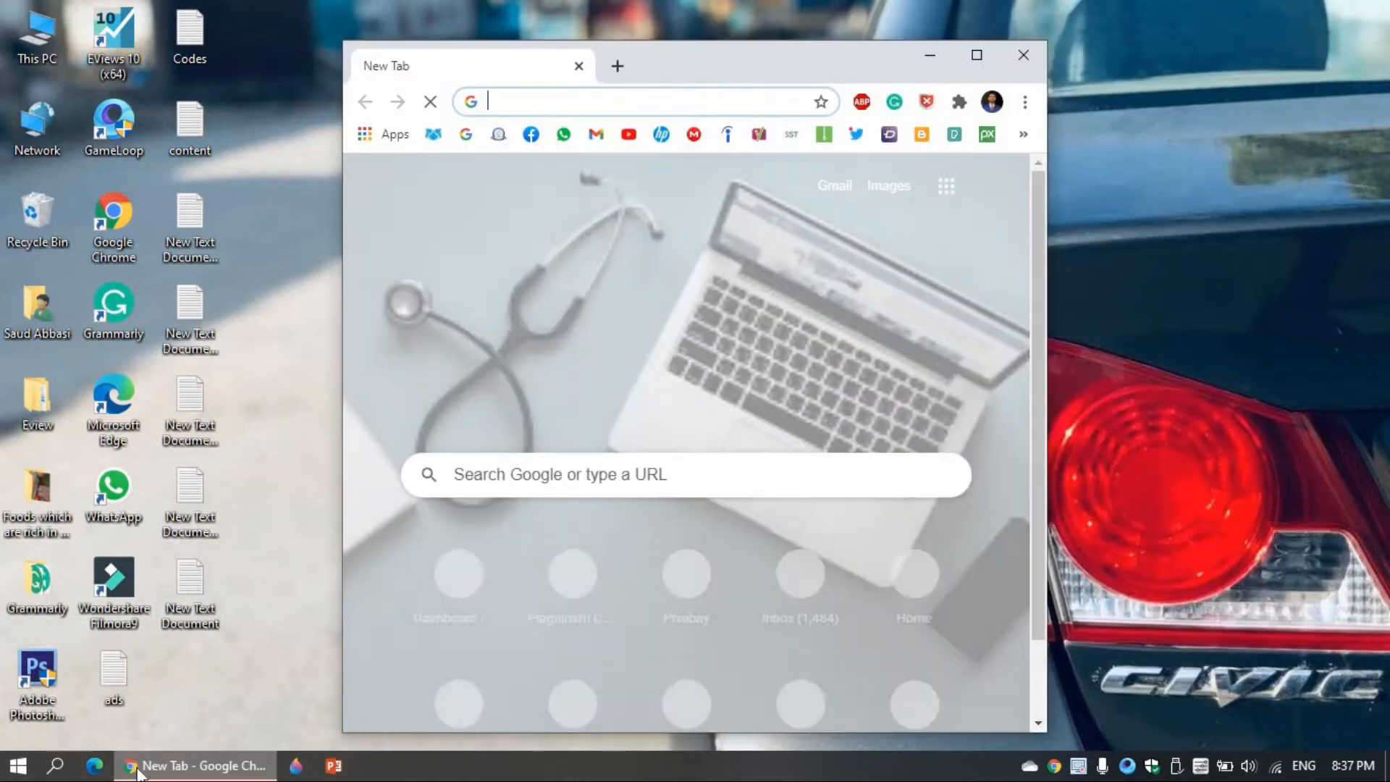
left_click(976, 55)
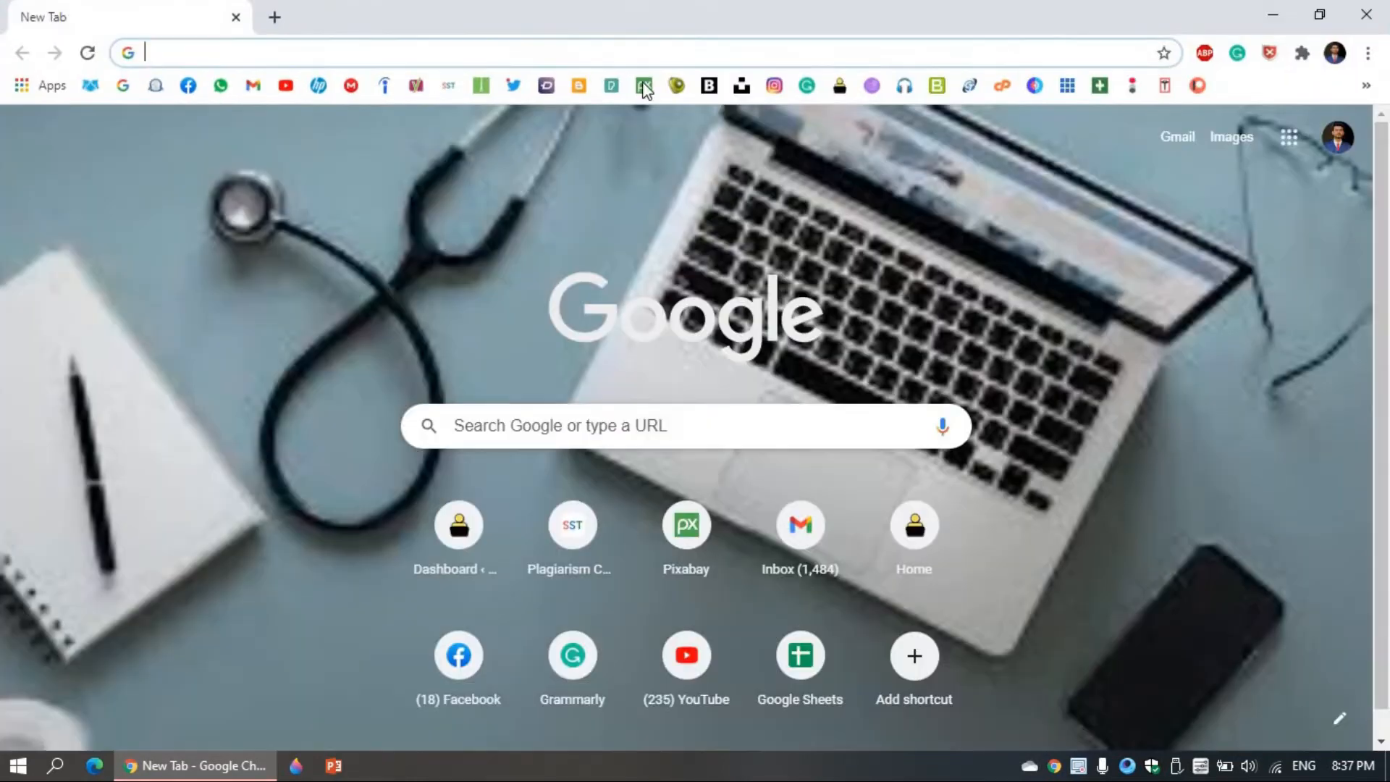
type("google fo")
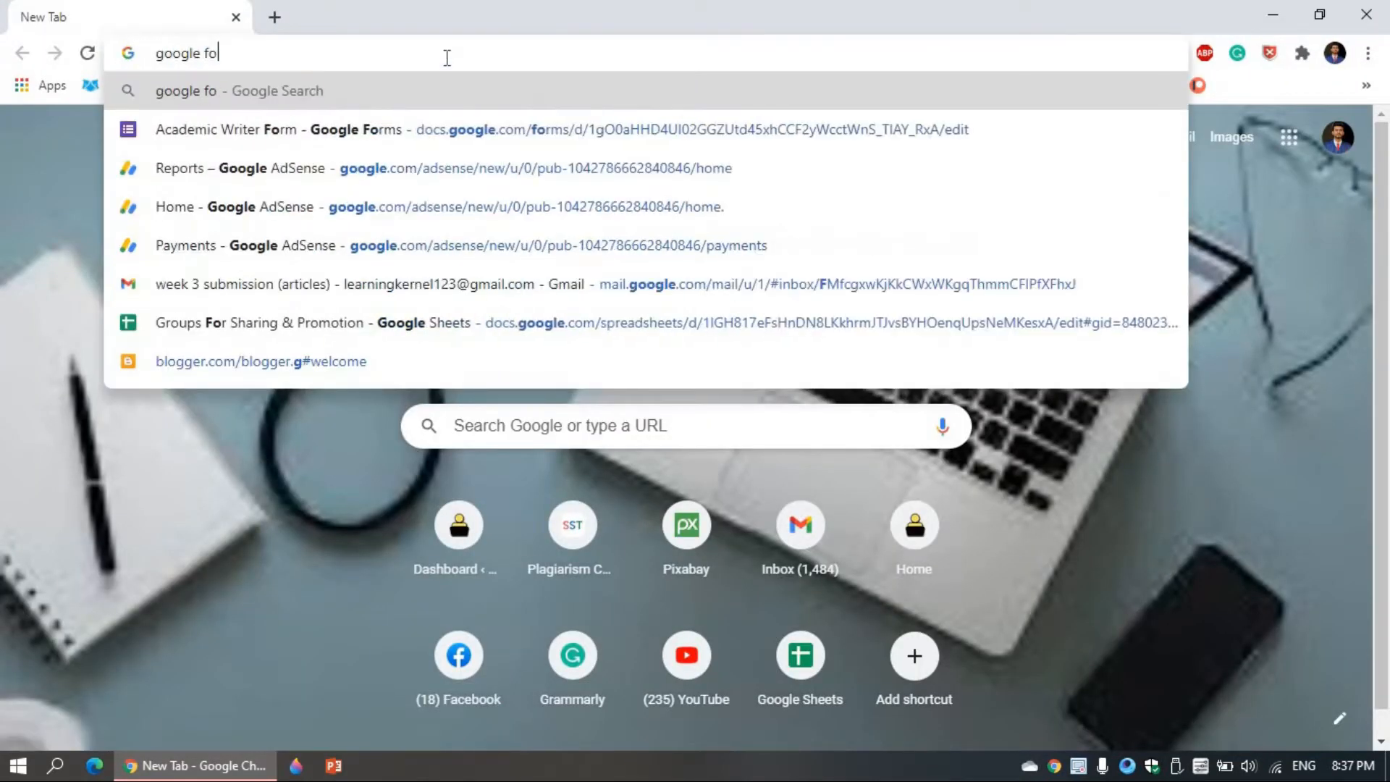
type("rm")
key("Down")
key("Down")
key("Up")
key("Return")
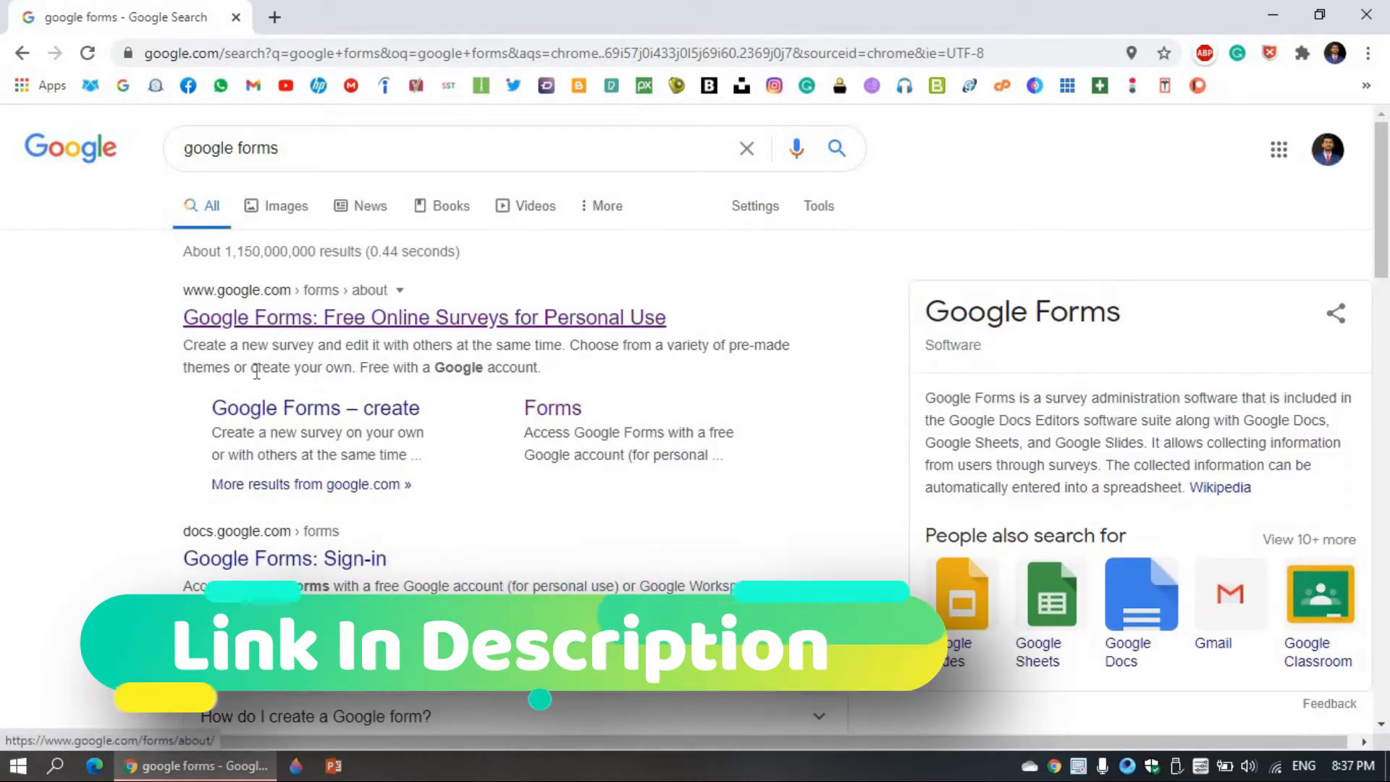
Go to Google Forms for personal use from the search results and start a form from the T-Shirt Sign Up template
left_click(280, 412)
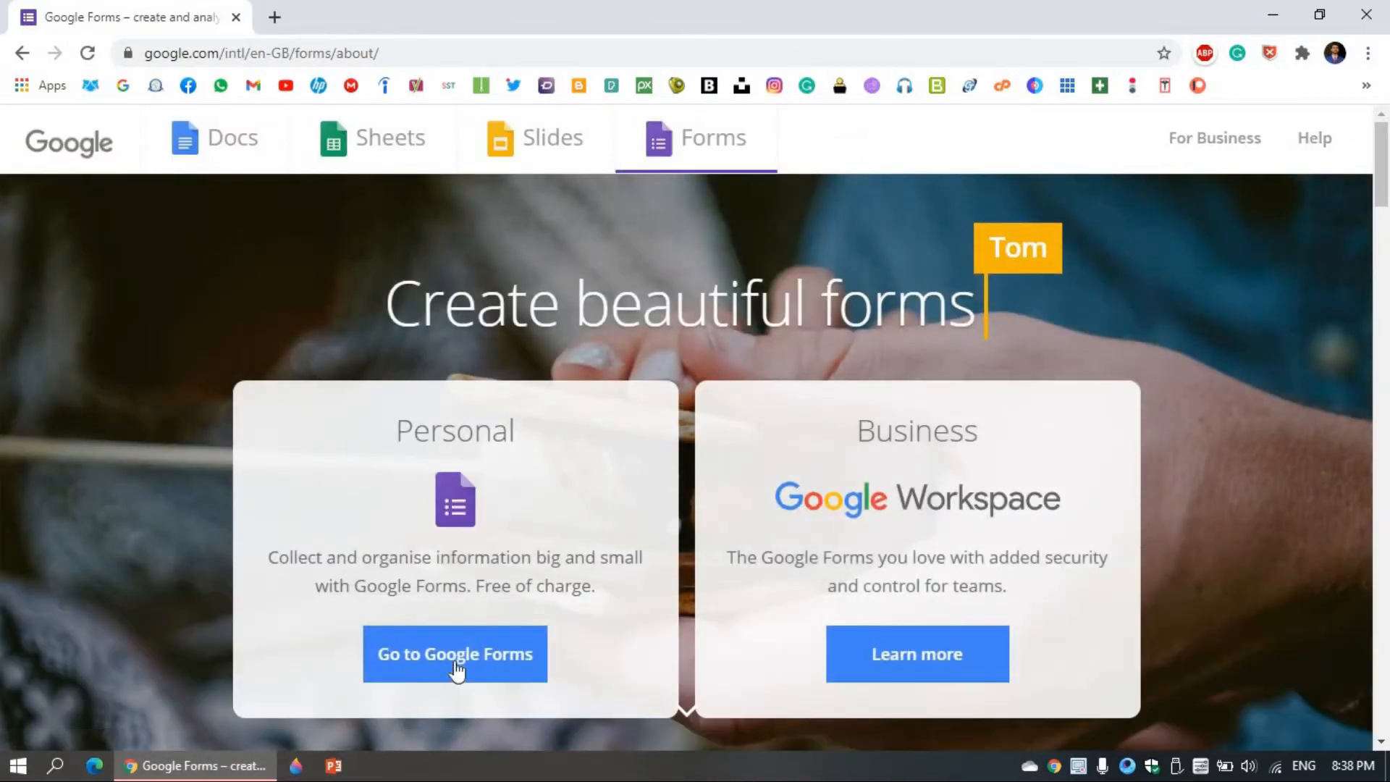
left_click(456, 684)
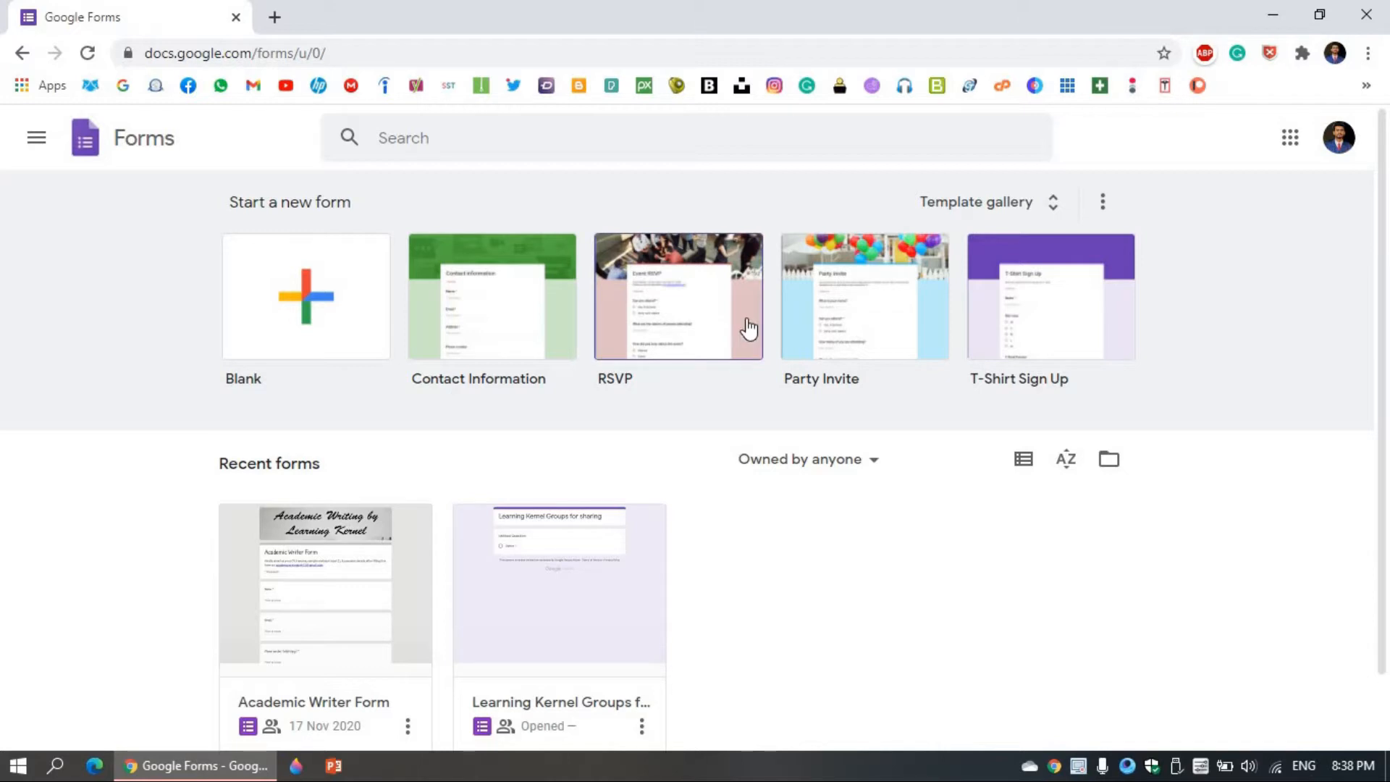
left_click(1001, 275)
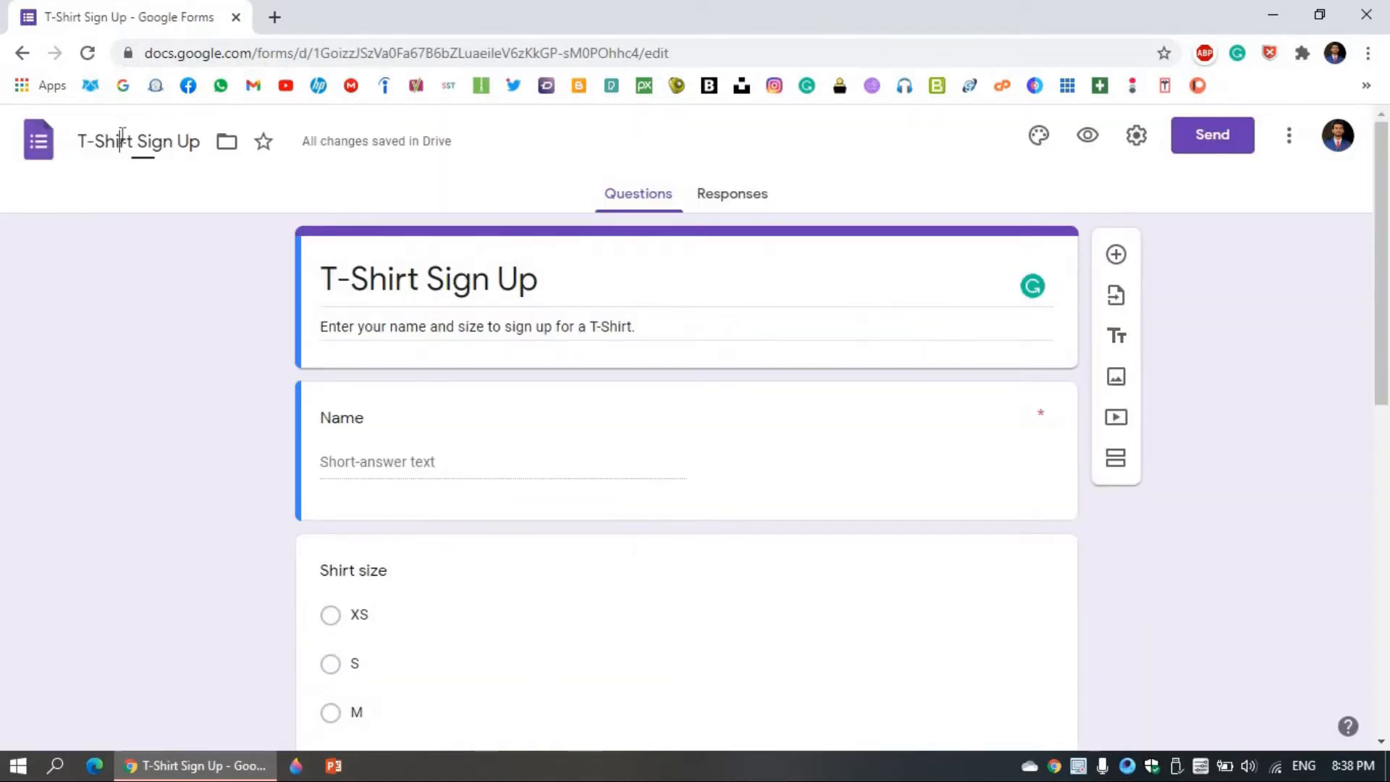
Rename the form file as "Learning Kernel" and change the form's heading to "Learning Kernel" too
left_click(122, 135)
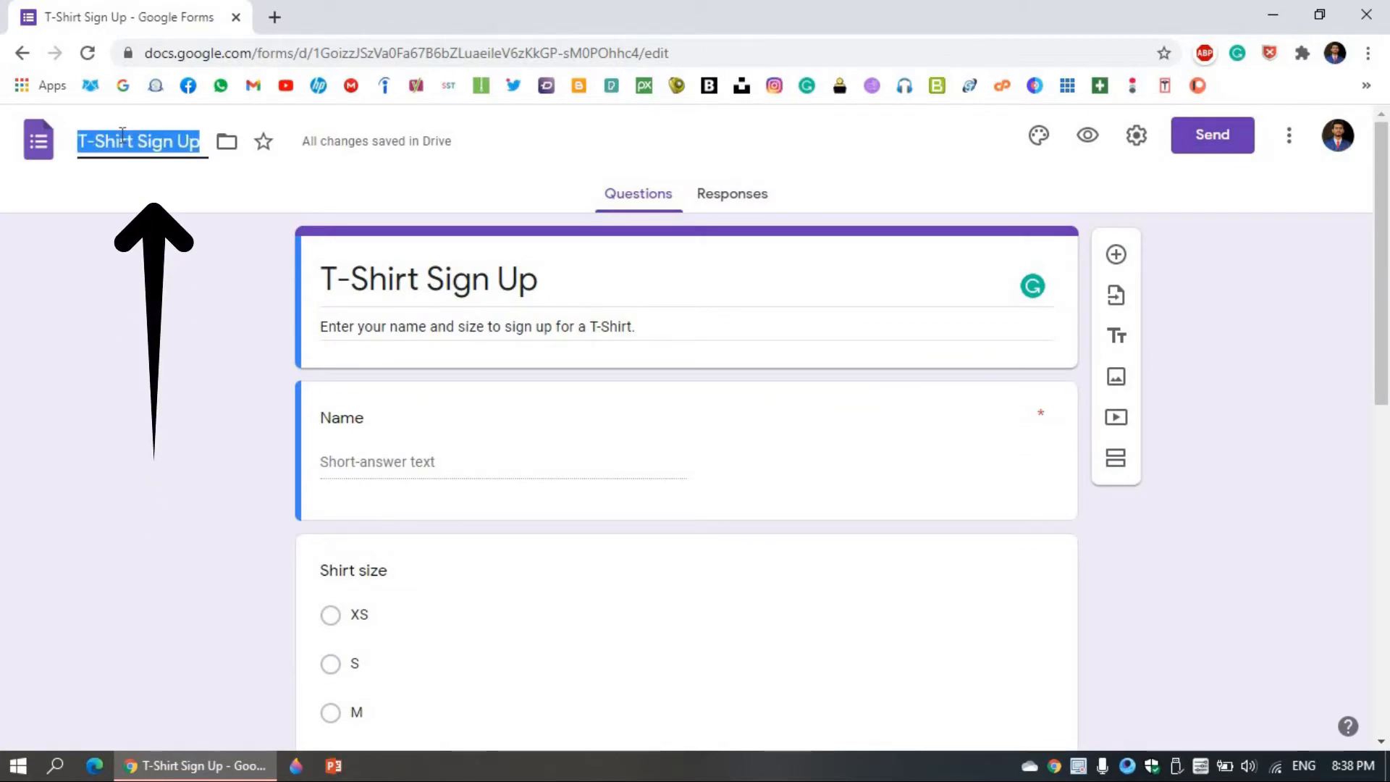
type("Learning")
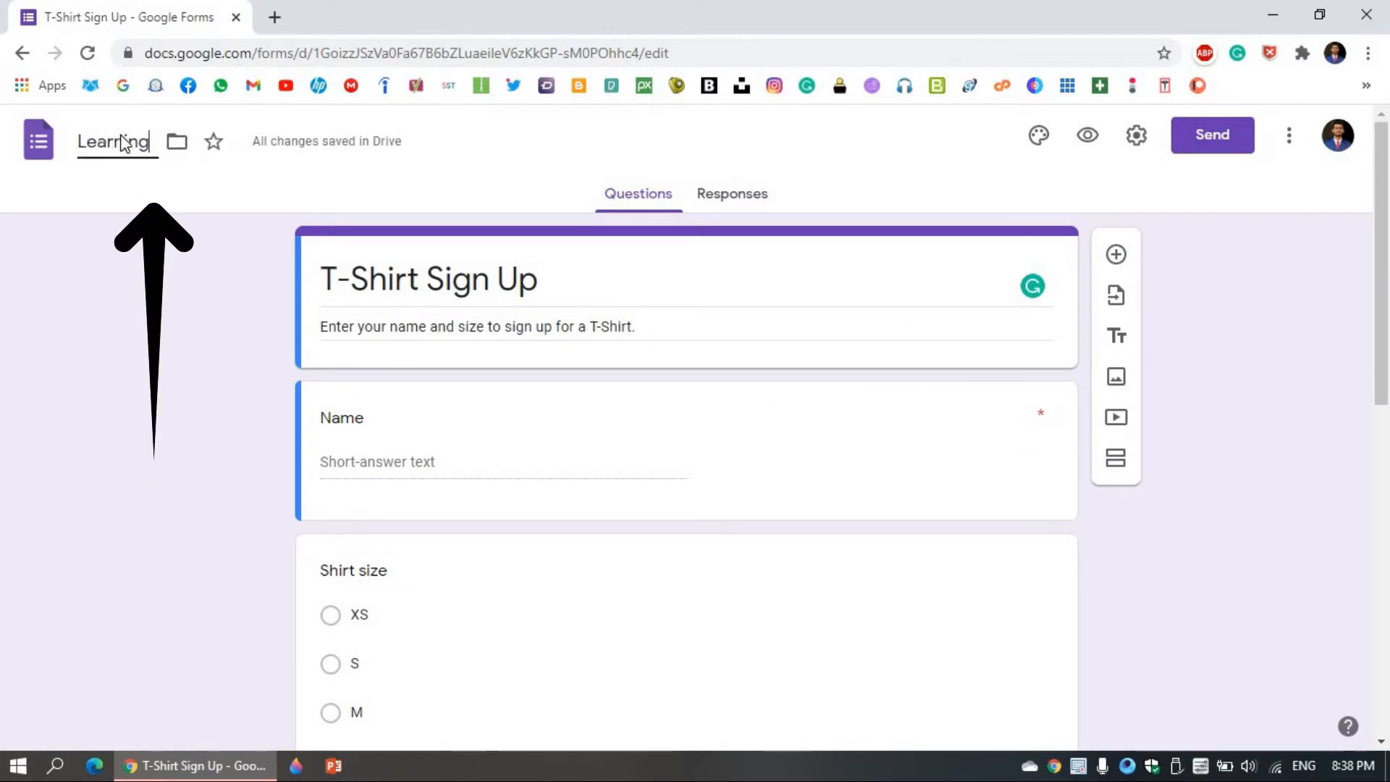
type(" Kernel")
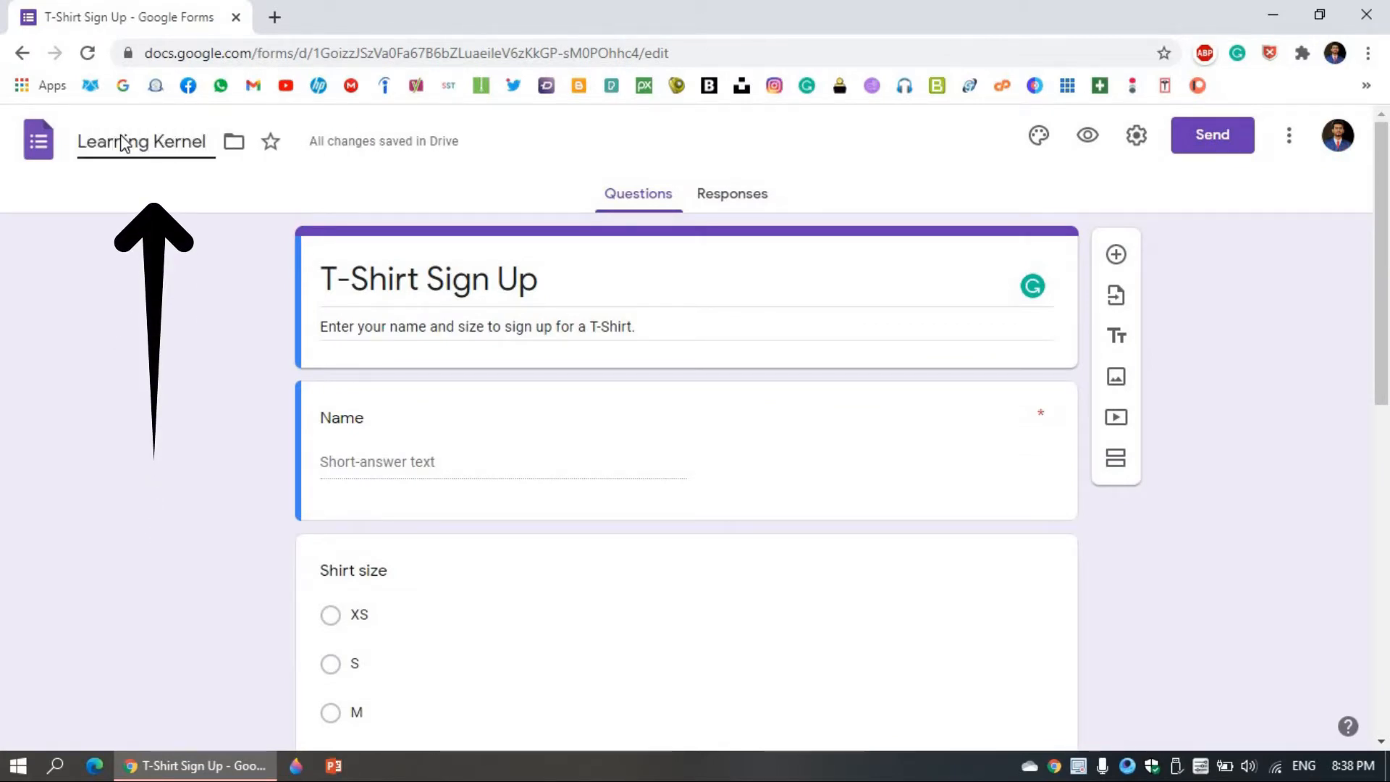
triple_click(405, 268)
type("Learn")
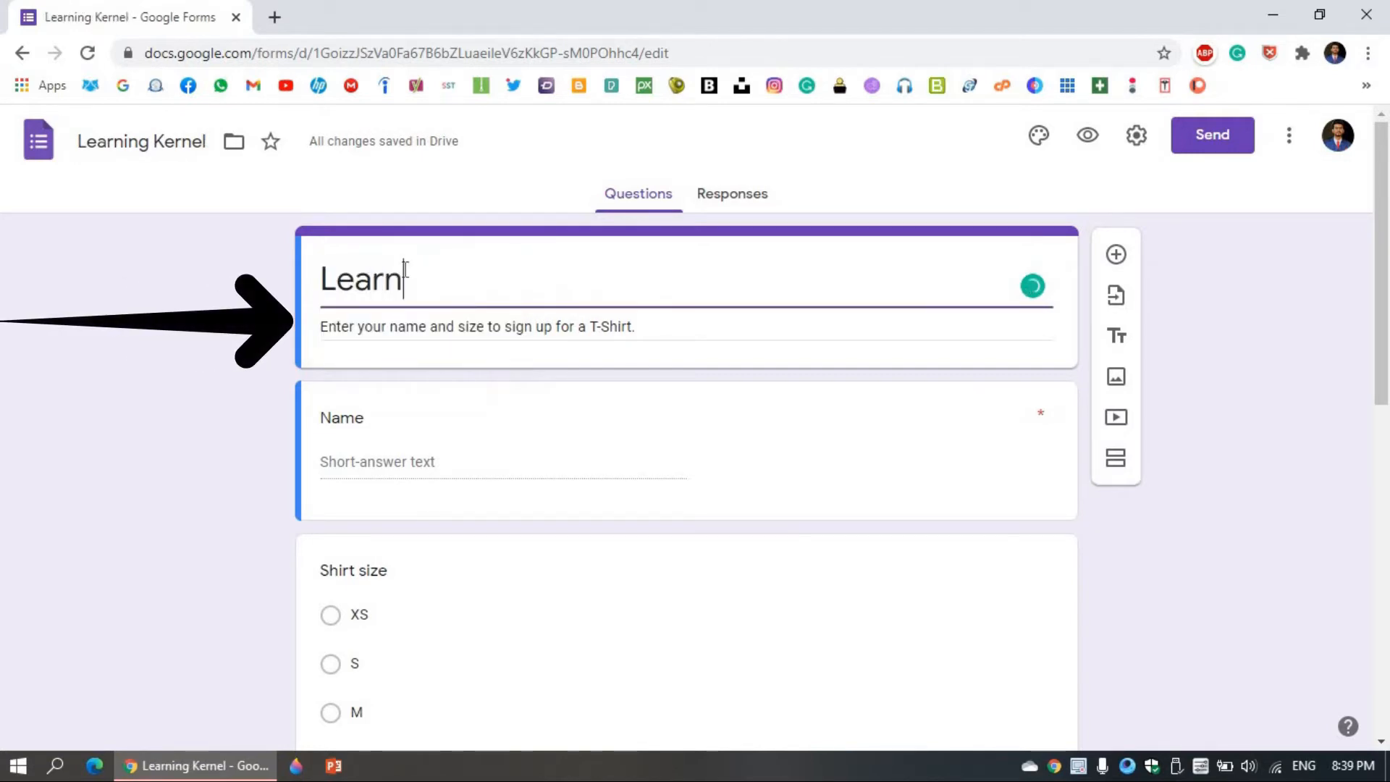
type("ing Kernel")
Replace the form description with "Fill this form to subscribe to our newsletter."
key("Tab")
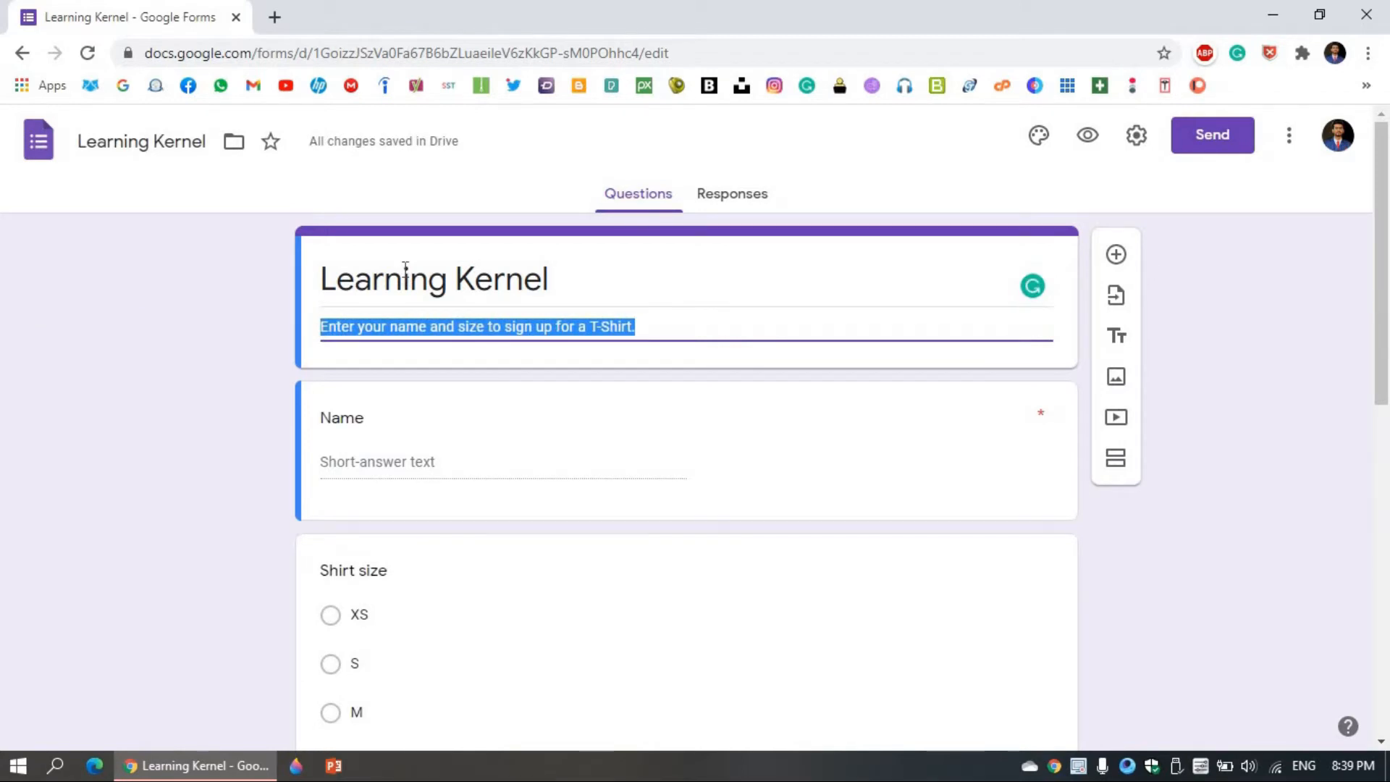
type("Fill this for")
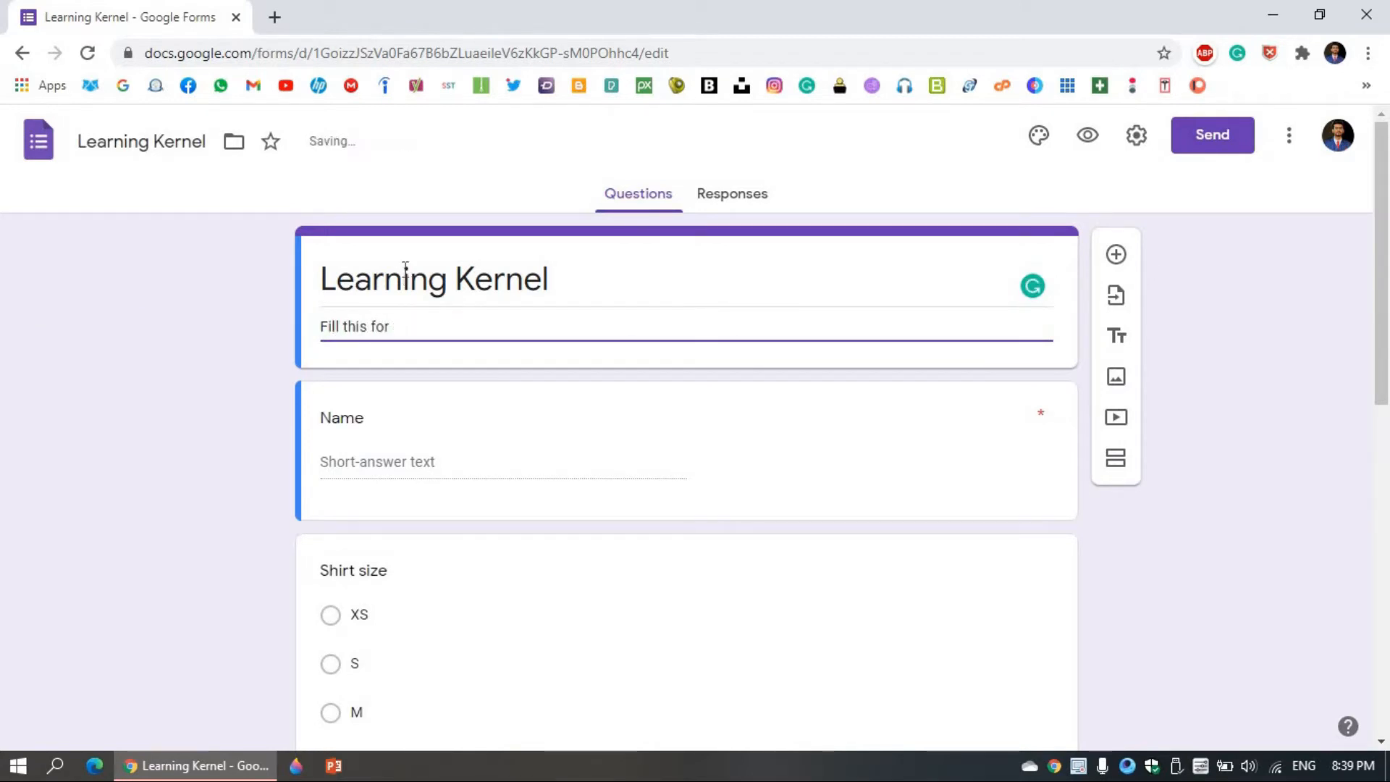
type("m to subs")
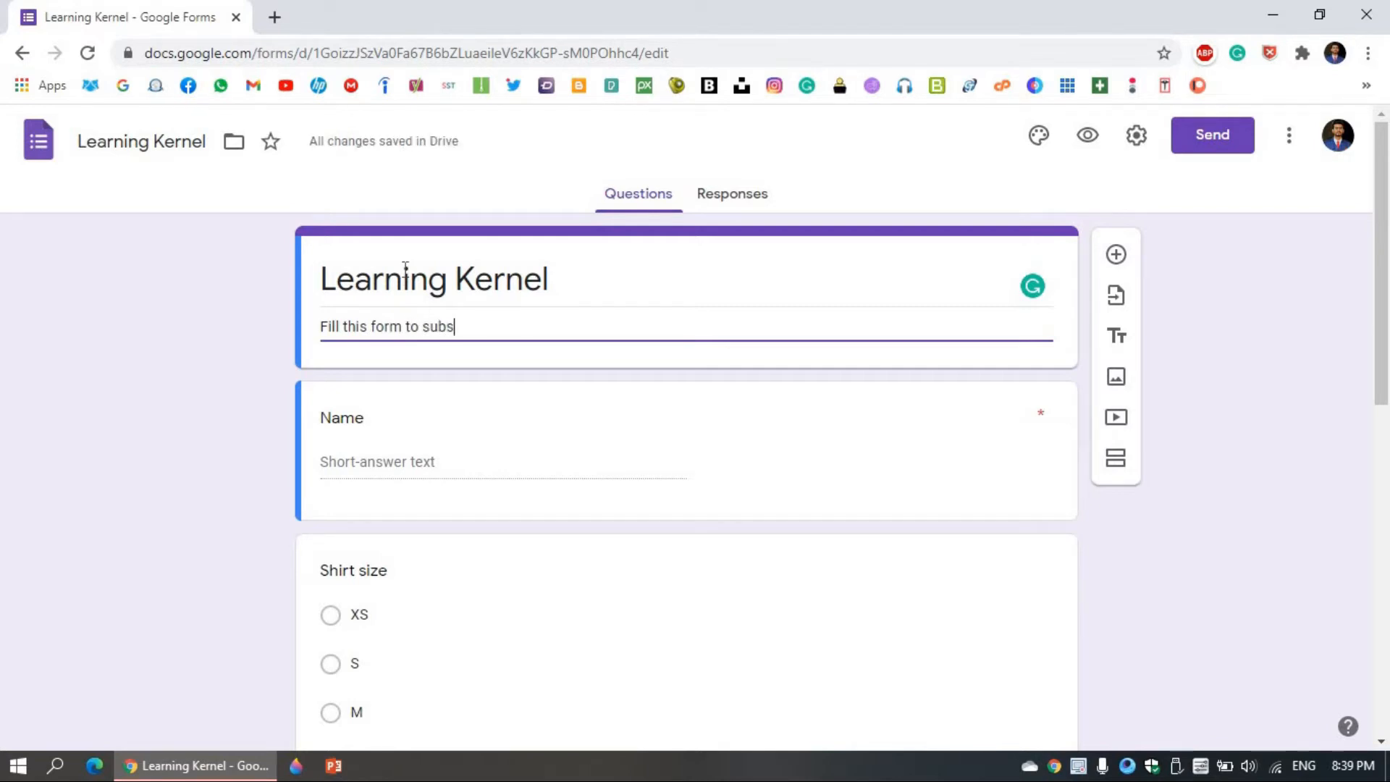
type("cribe to our newsletter.")
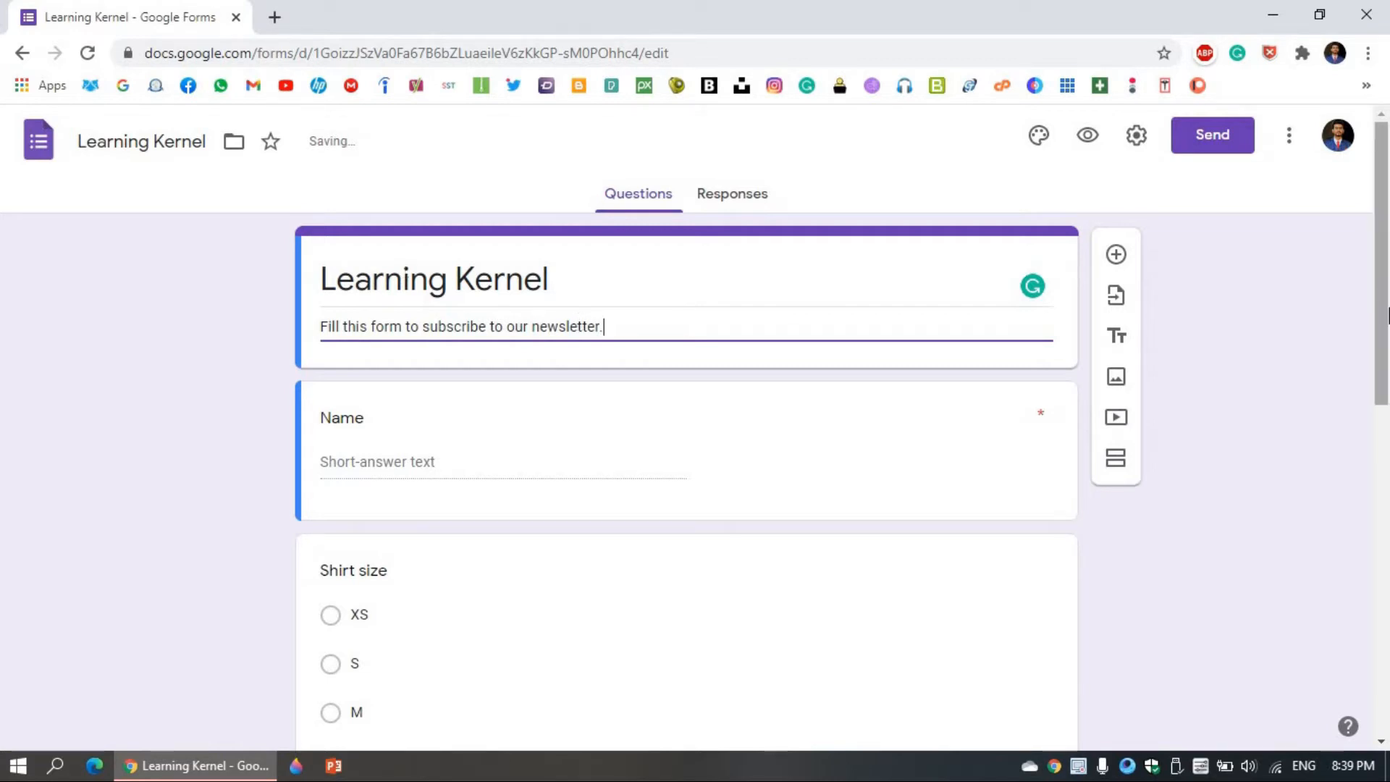
Check the answer type of the Name question and delete the Shirt size question from the form
scroll(1388, 316, "down", 2)
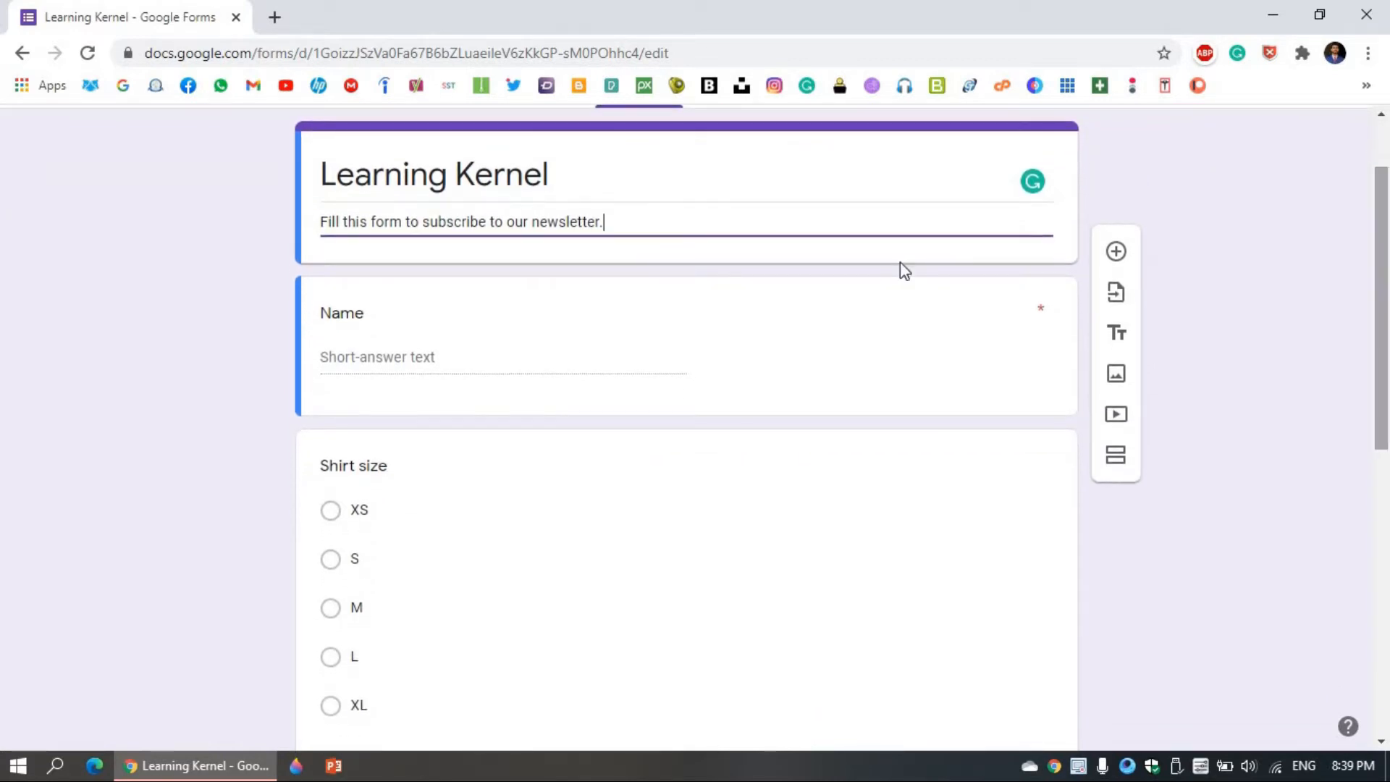
left_click(392, 320)
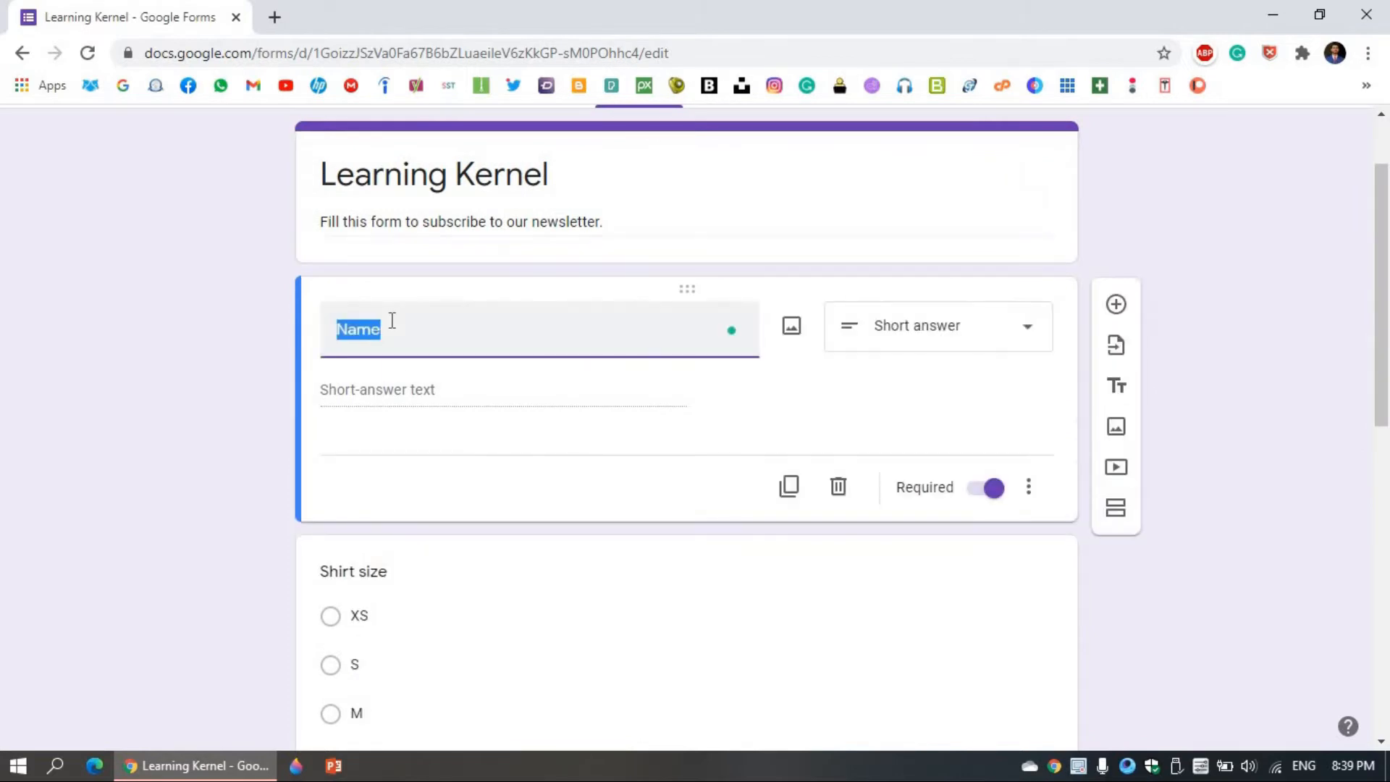
left_click(1008, 333)
scroll(1047, 241, "down", 1)
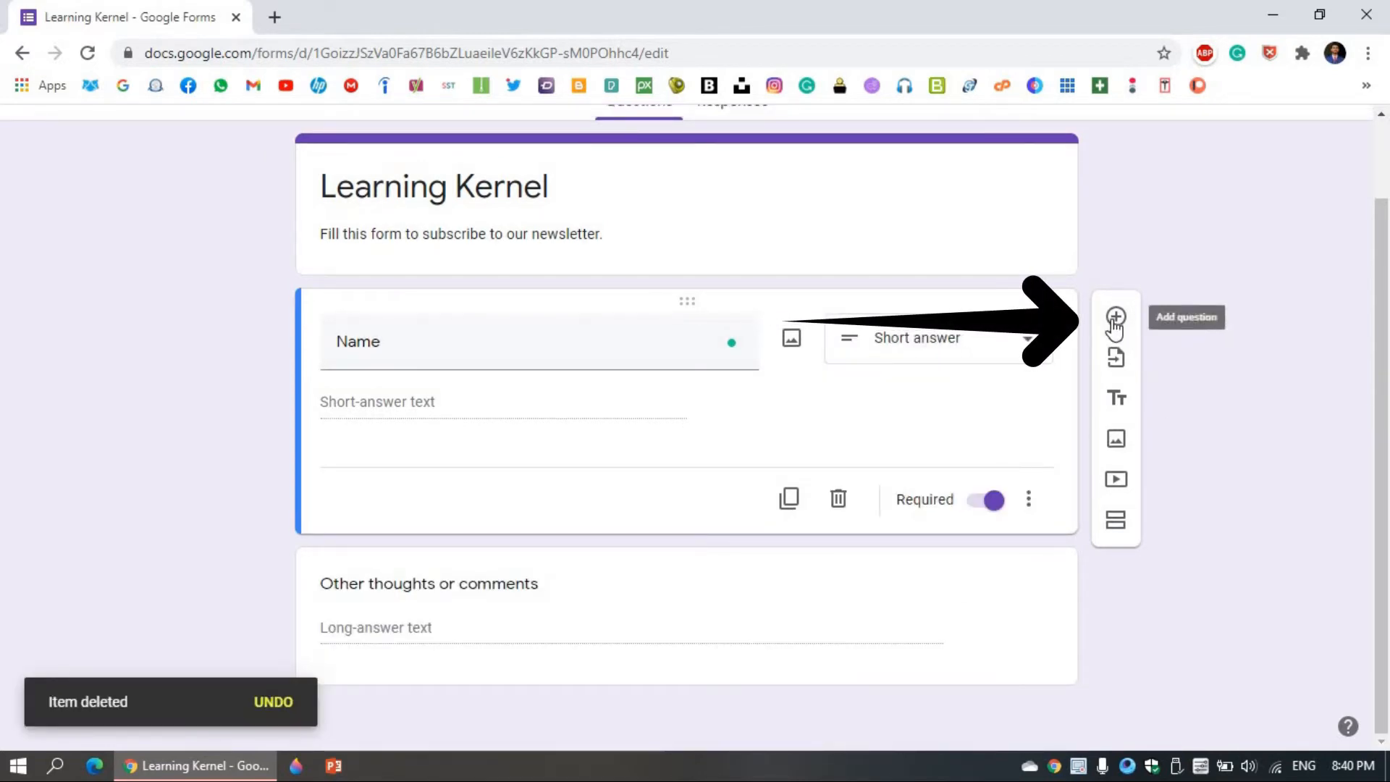
Add a question titled "Contact No" below Name, with the Short answer type, and make it required
scroll(1116, 327, "up", 2)
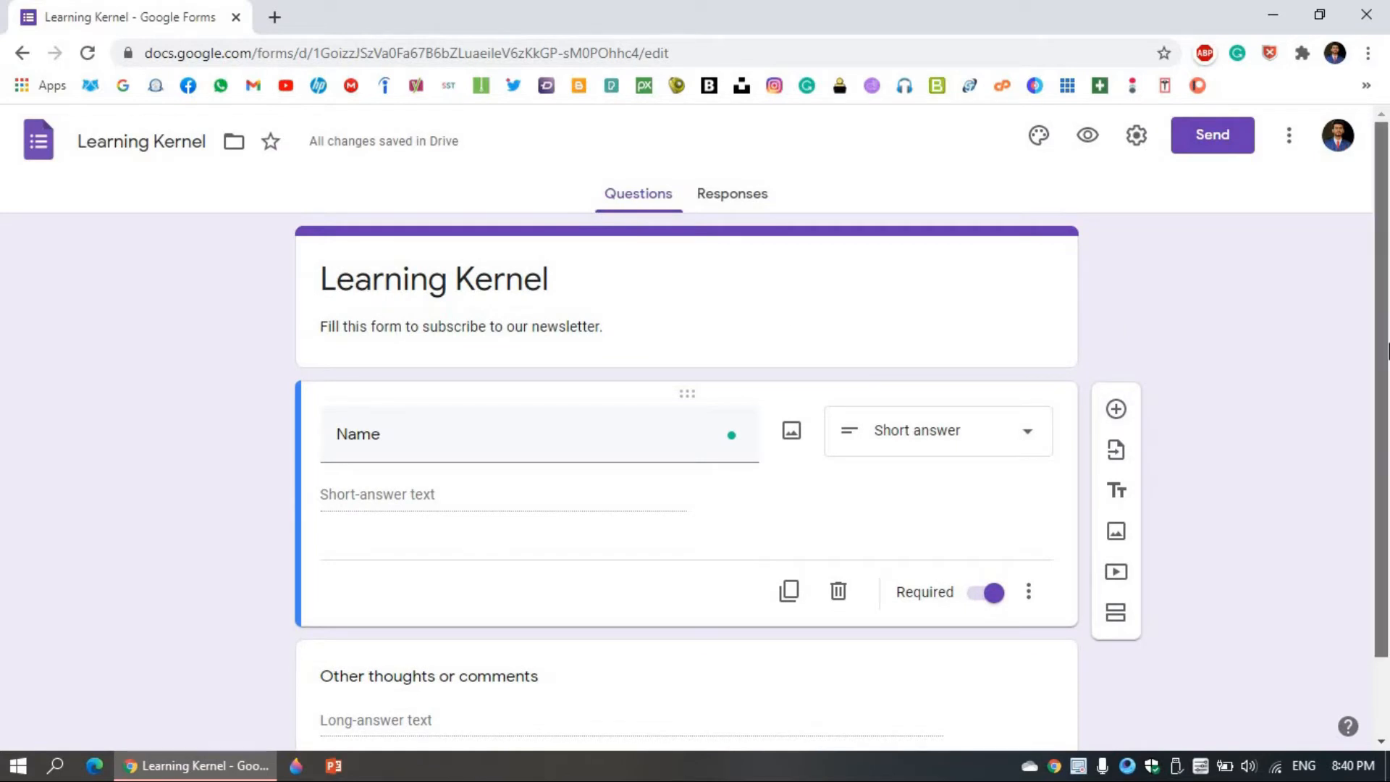
scroll(1384, 427, "down", 2)
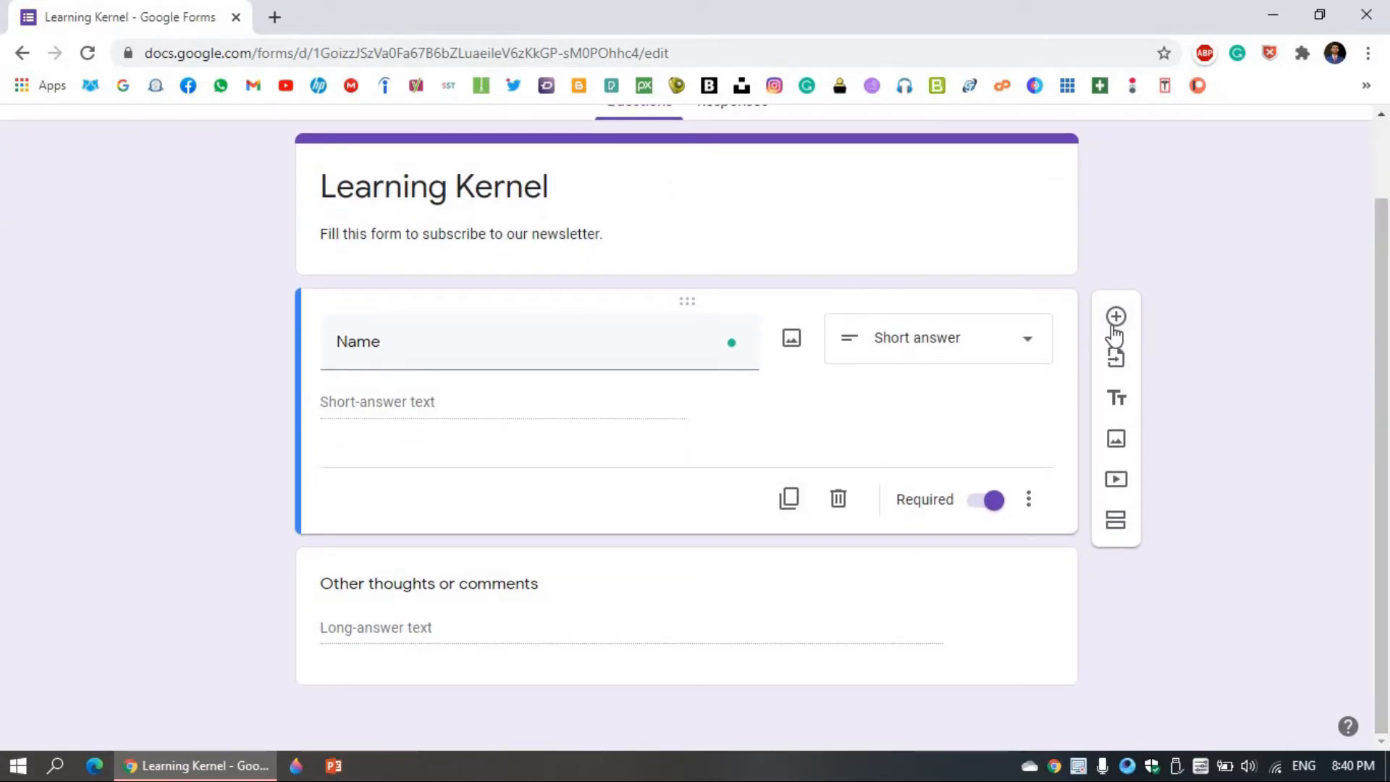
left_click(1114, 326)
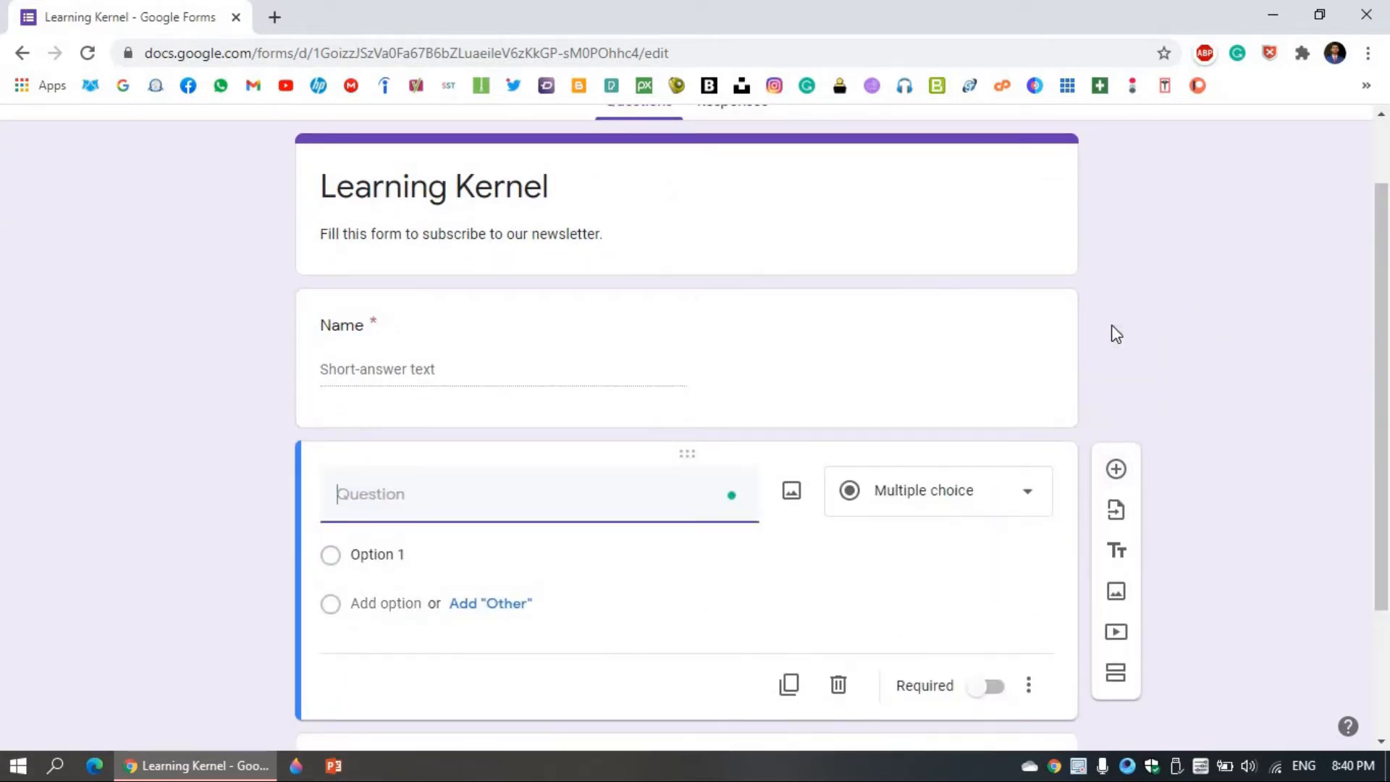
scroll(831, 431, "down", 3)
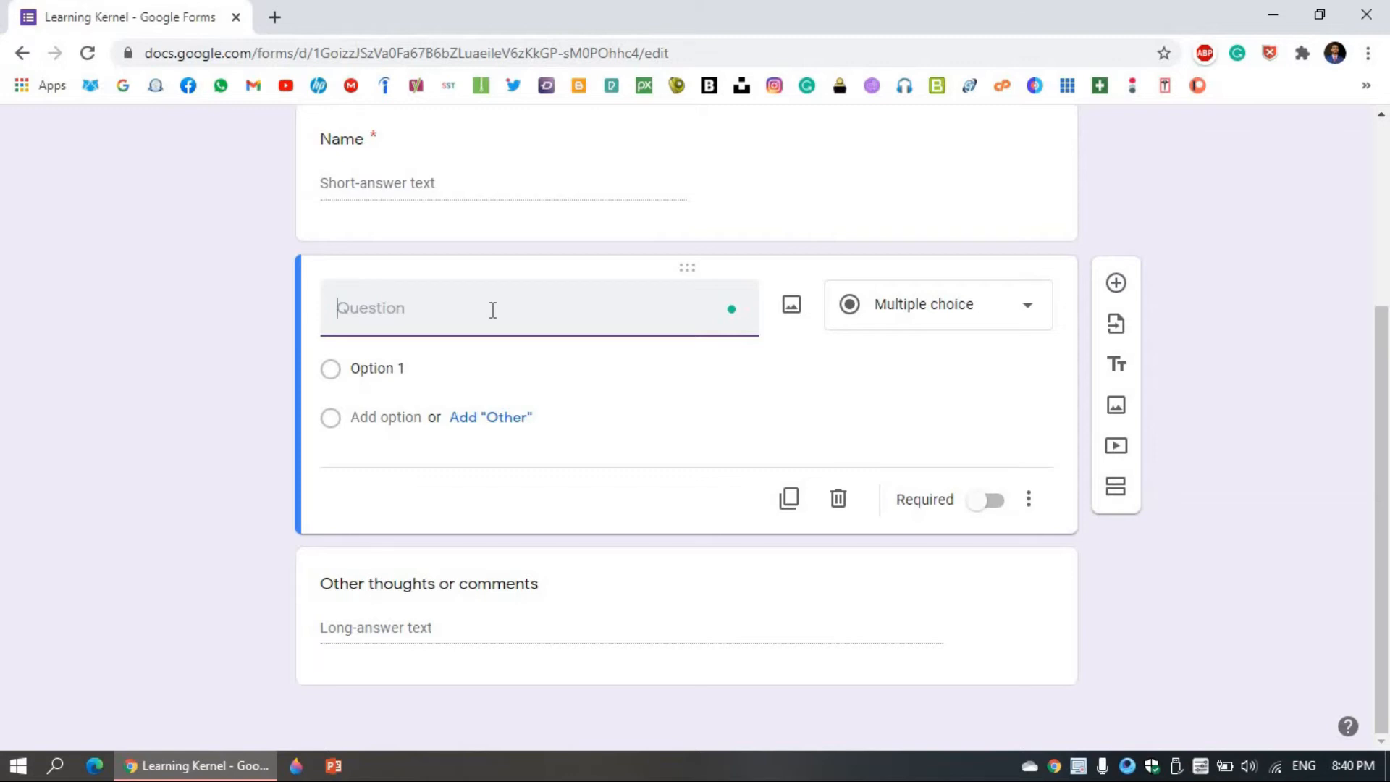
type("Contact No")
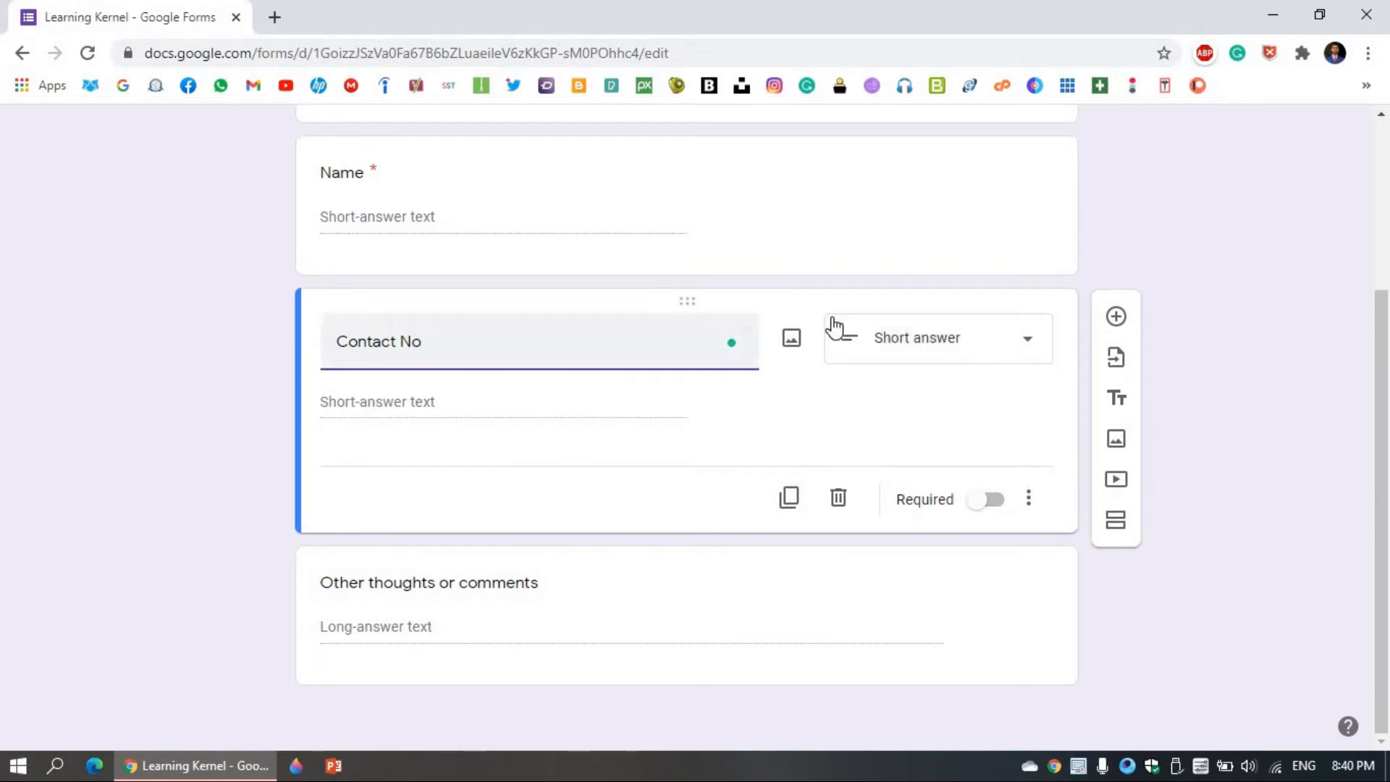
left_click(874, 336)
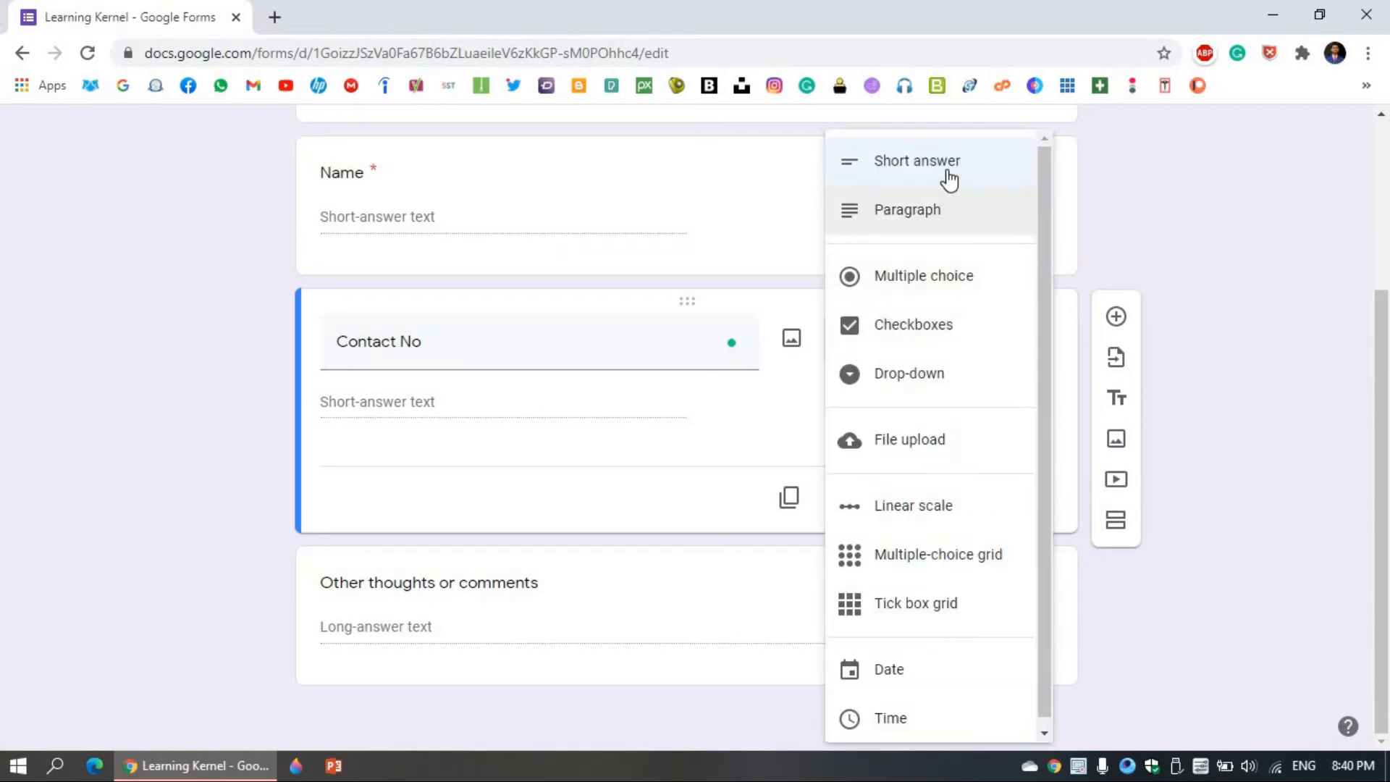
left_click(951, 174)
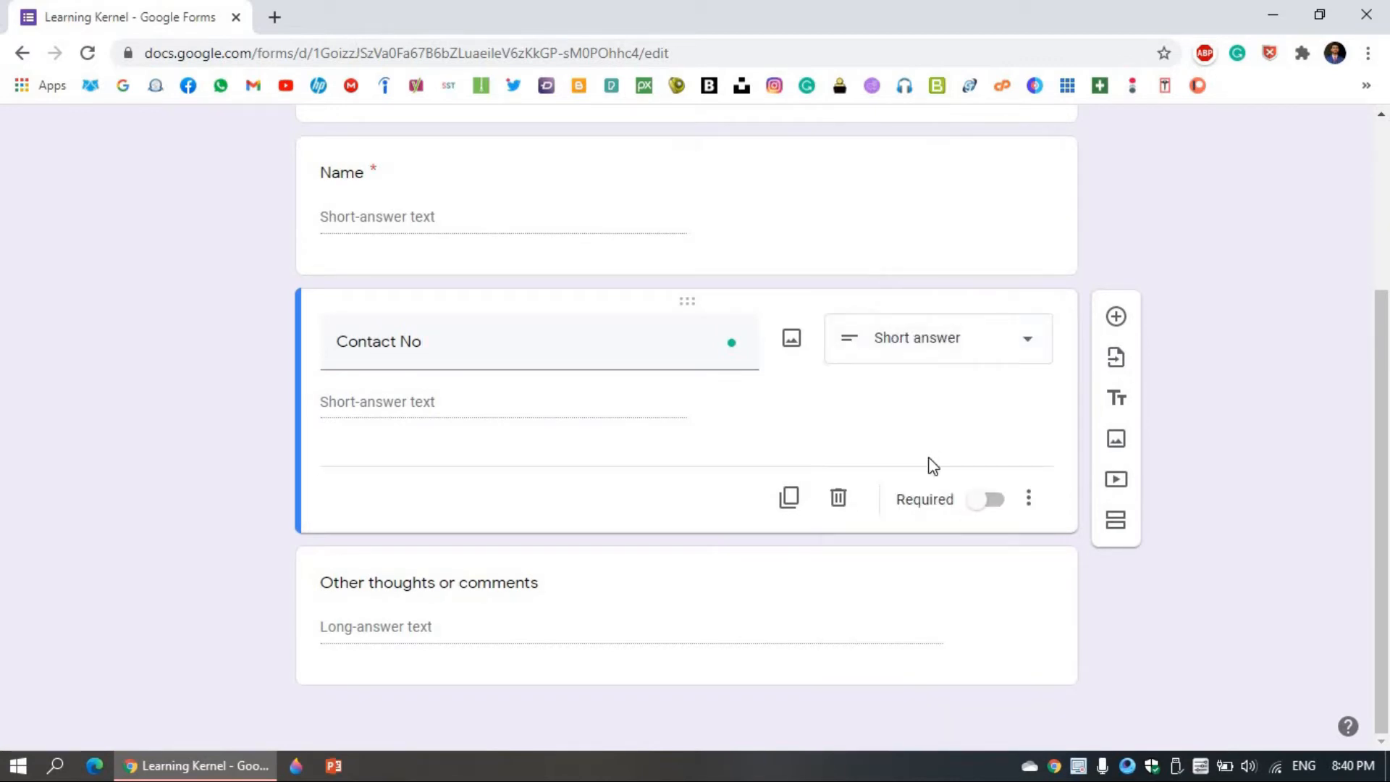
left_click(977, 504)
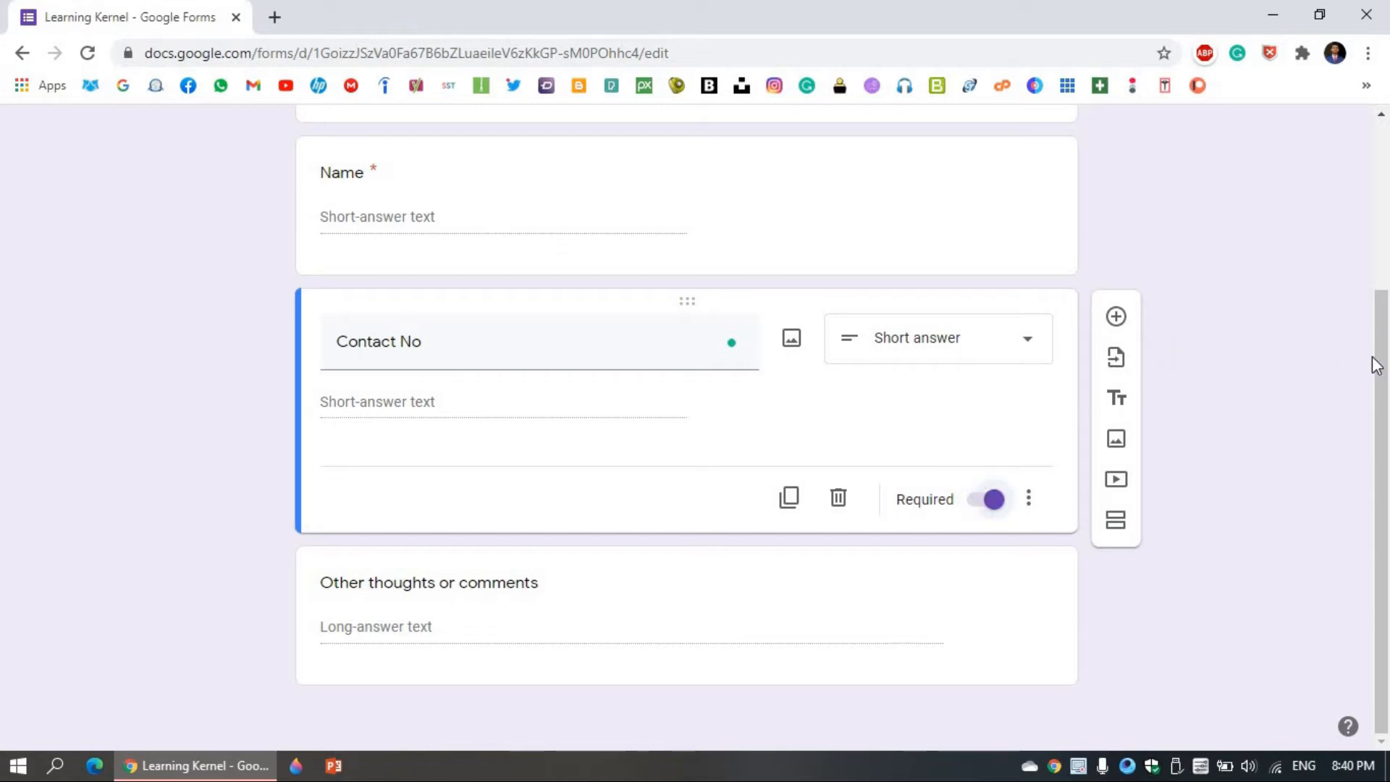
Add a short-answer question titled "Email" below Contact No and make it required
left_click(1117, 318)
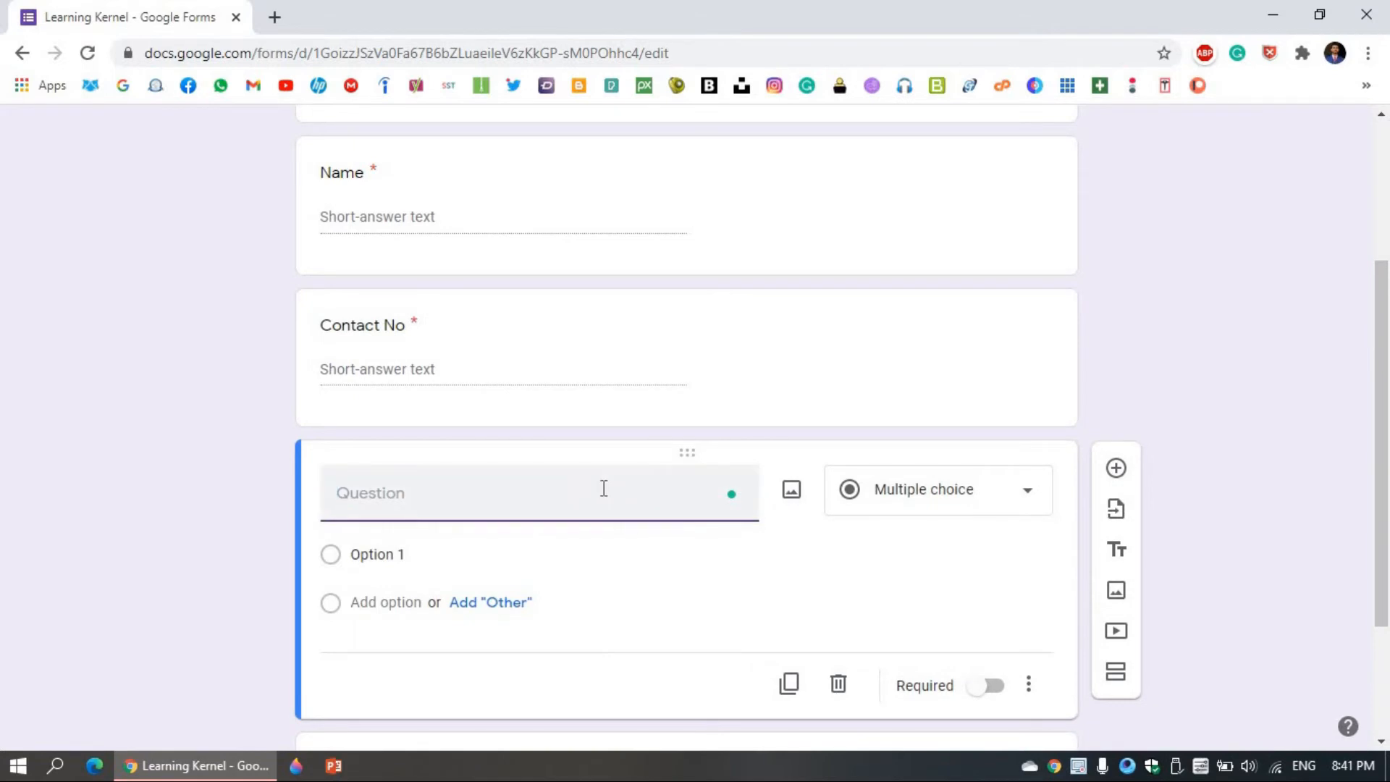
type("Email")
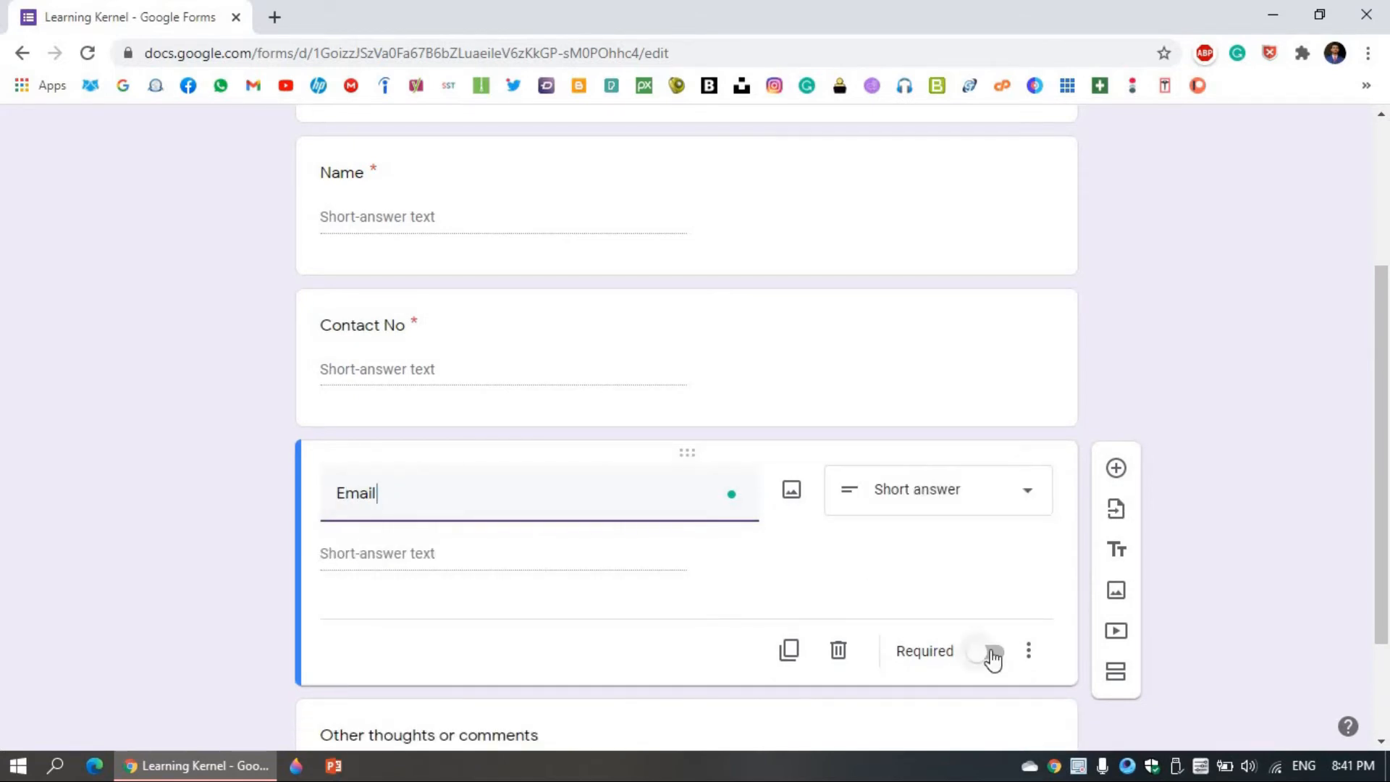
left_click(992, 651)
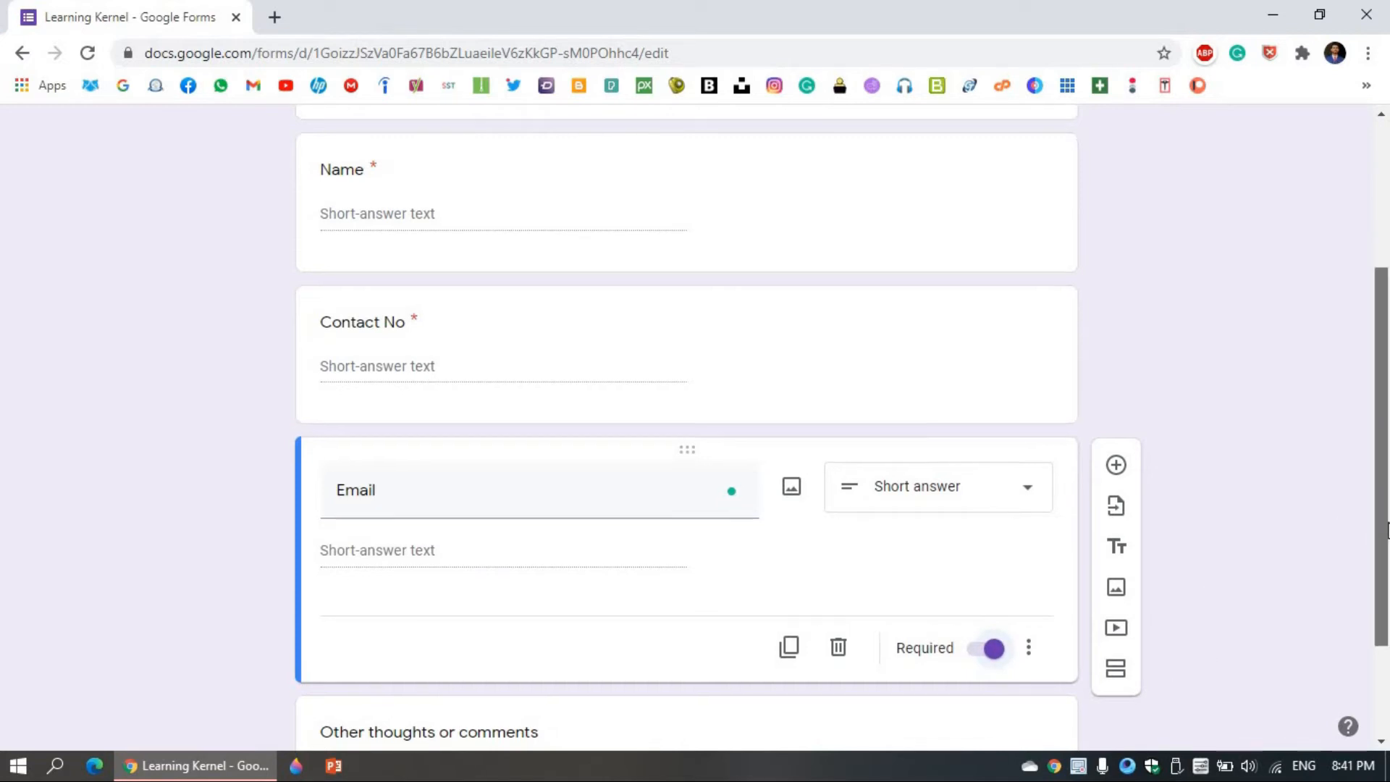
Open the form's sending options for email and enter the recipient's e-mail address
scroll(1387, 530, "down", 2)
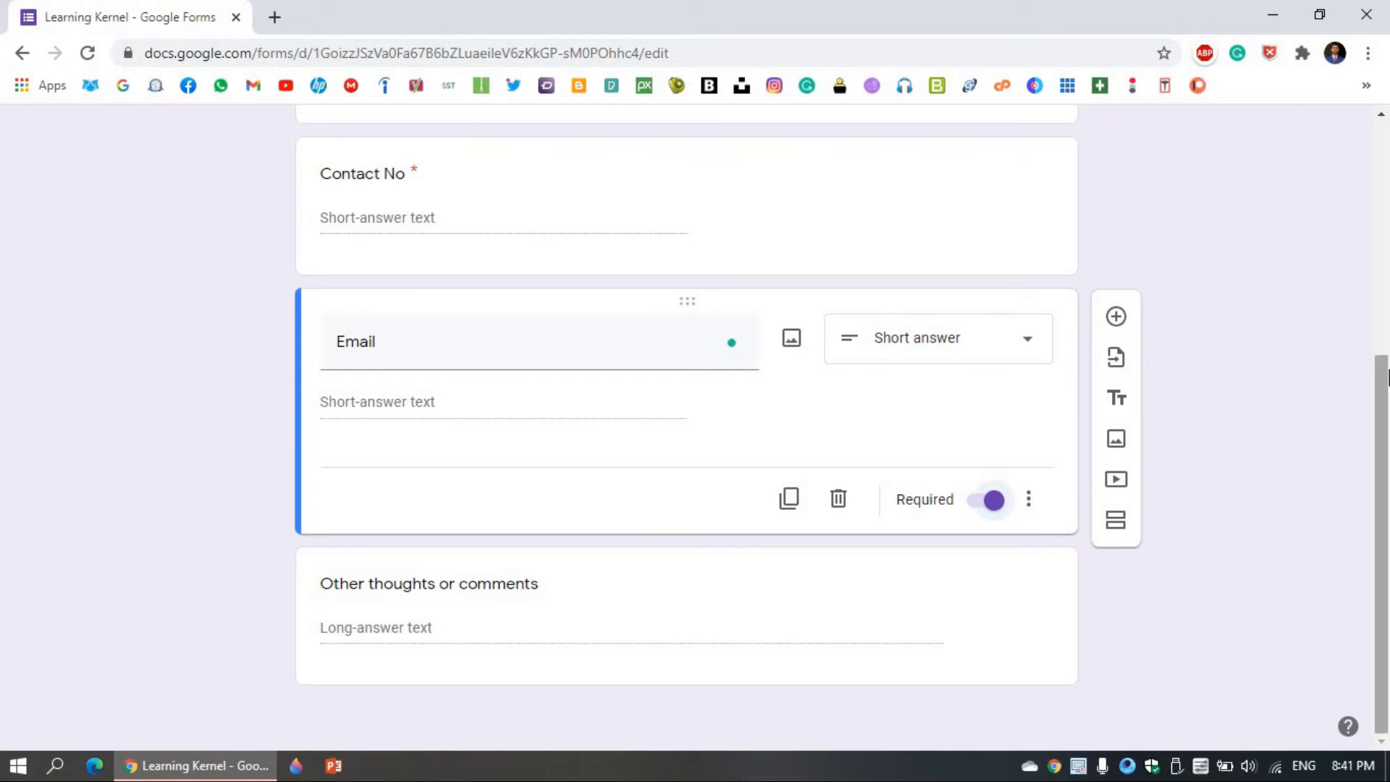
left_click_drag(1381, 507, 1381, 275)
left_click(1180, 148)
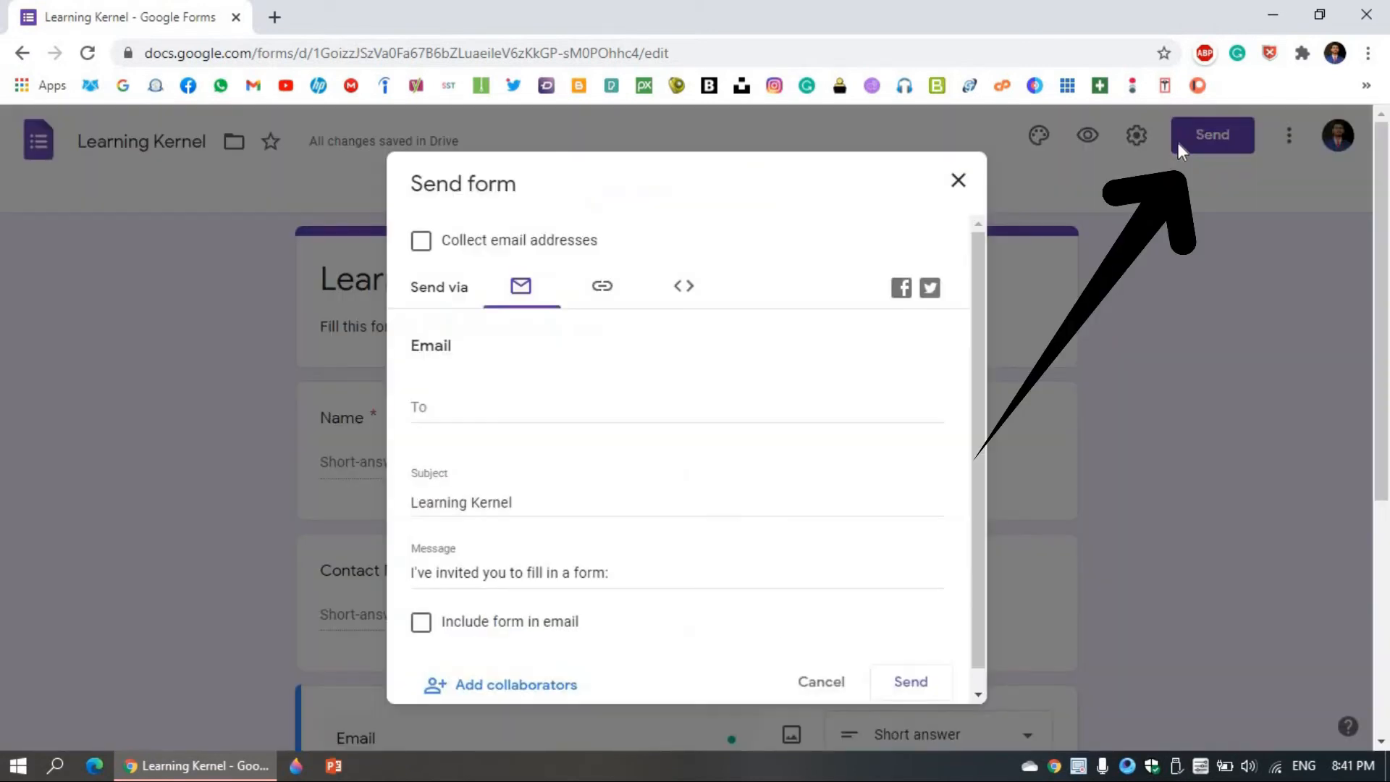
left_click(522, 411)
type("abc@xyz.com")
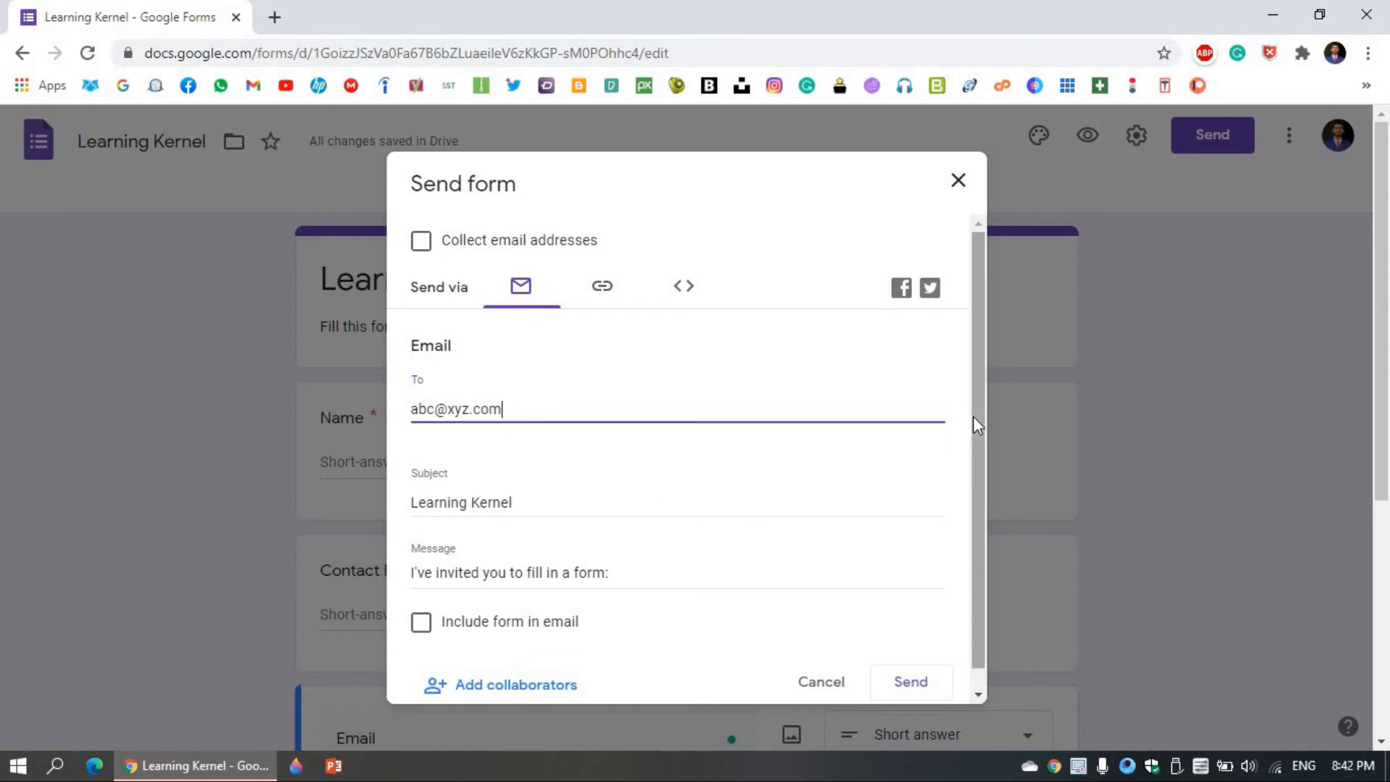
left_click_drag(973, 415, 979, 522)
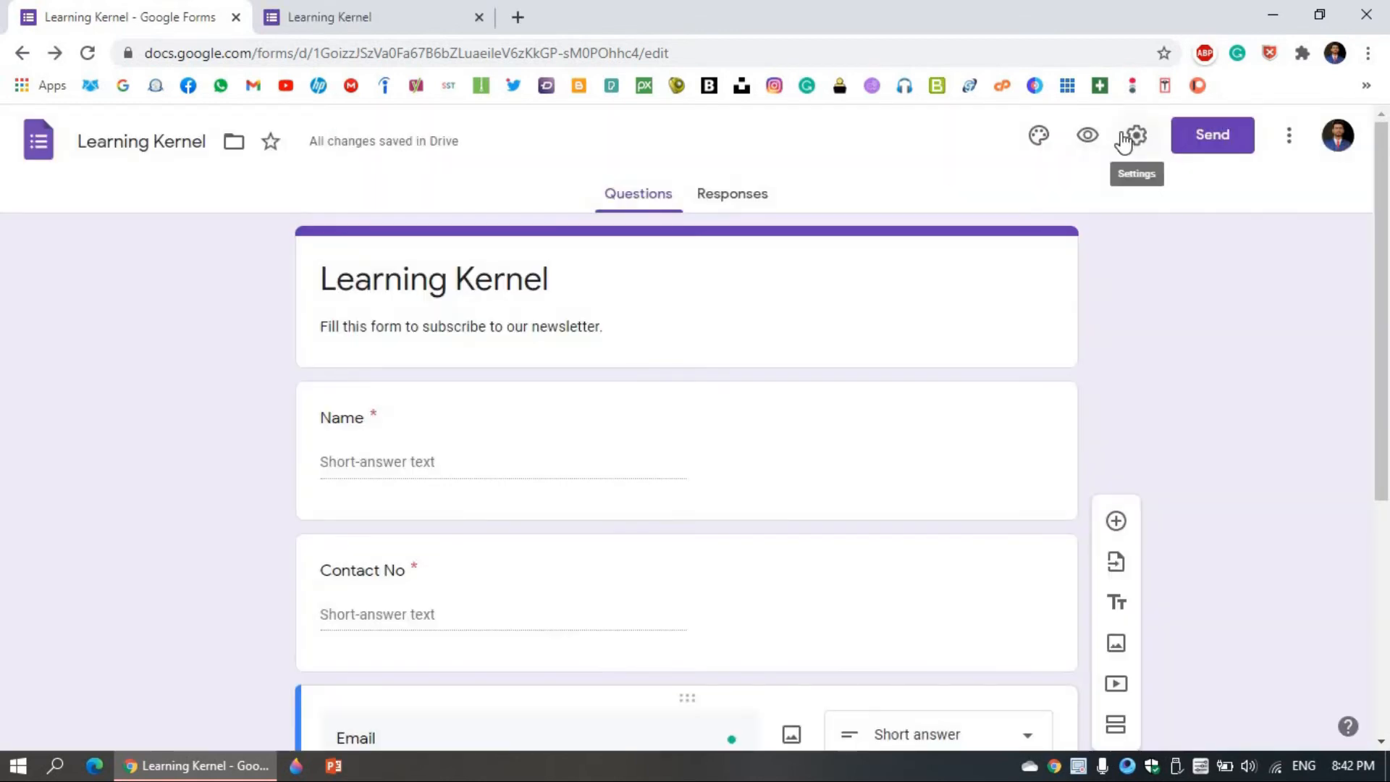
Limit the form to 1 response per respondent in the general settings and save the settings
left_click(1134, 135)
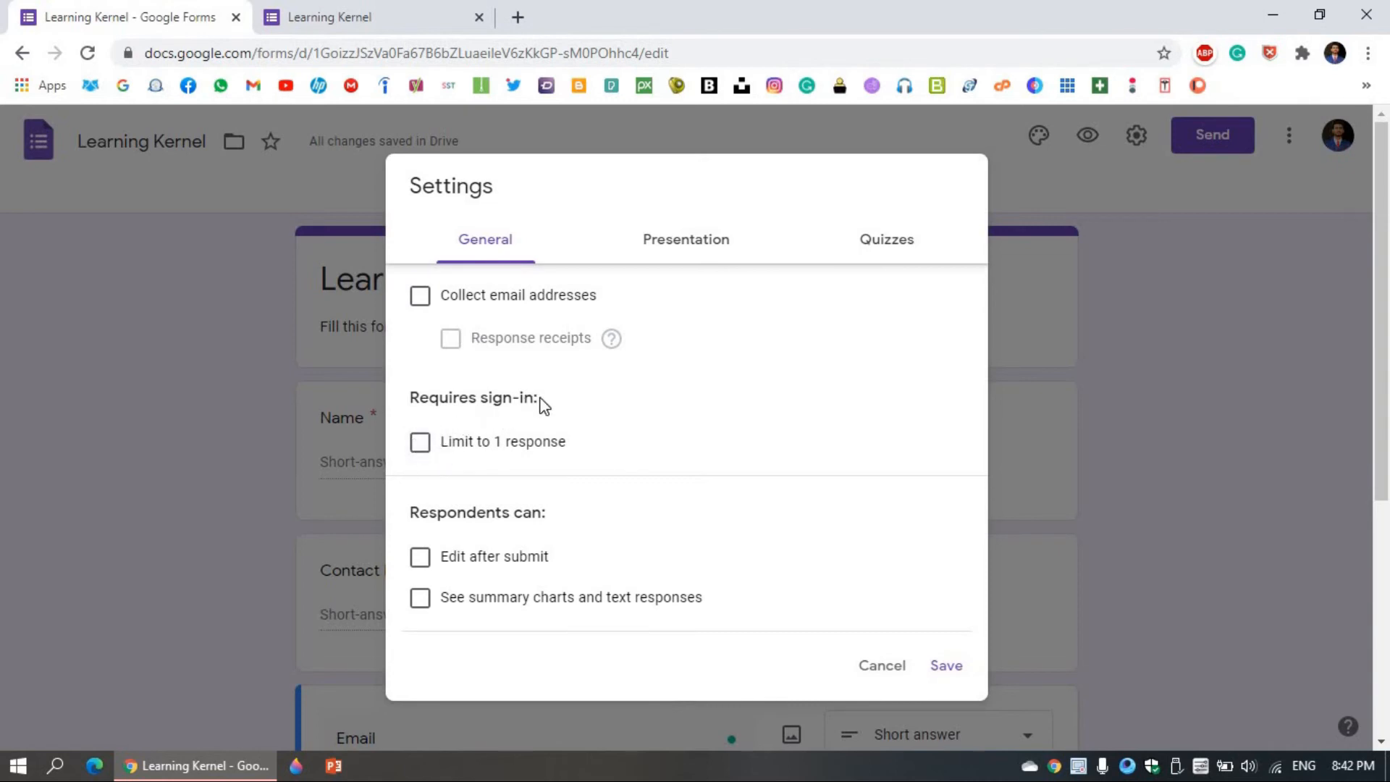
left_click_drag(543, 406, 400, 412)
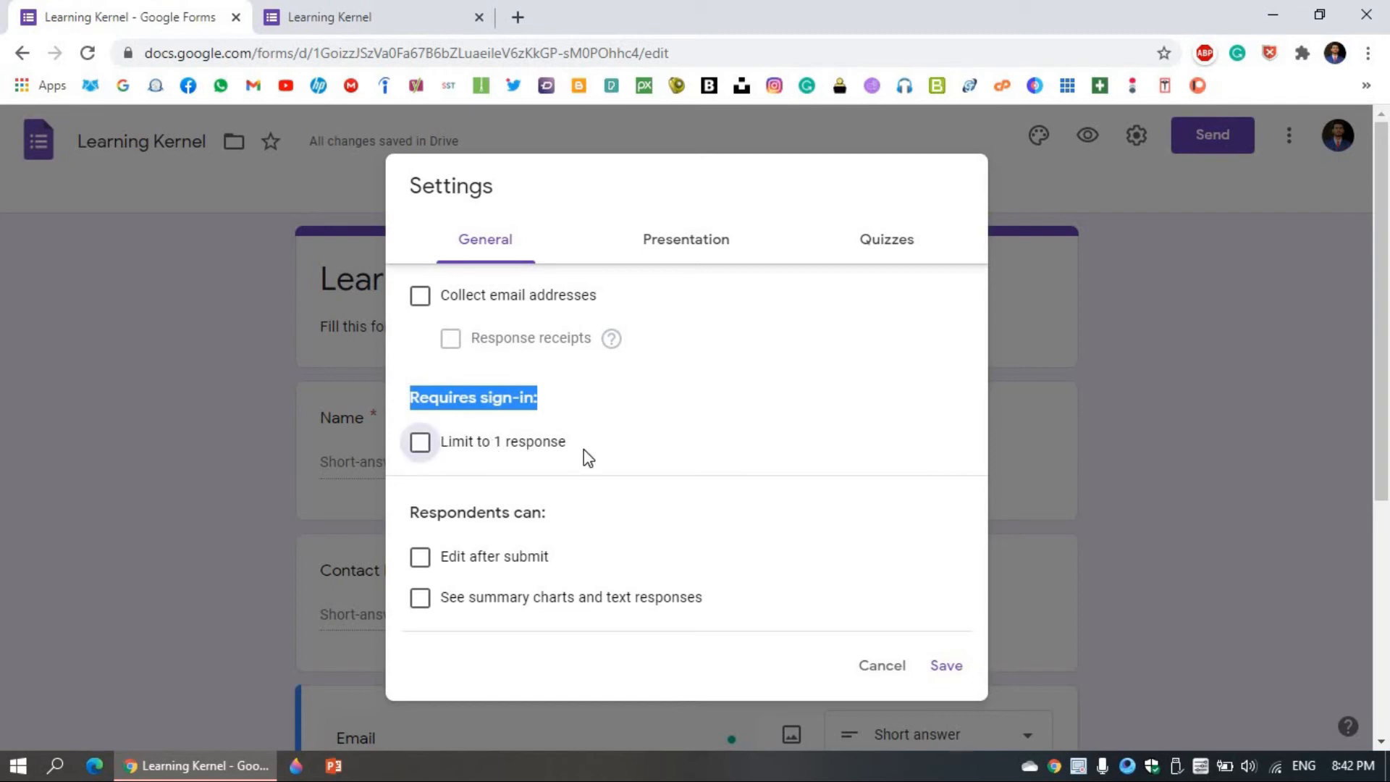
left_click(422, 444)
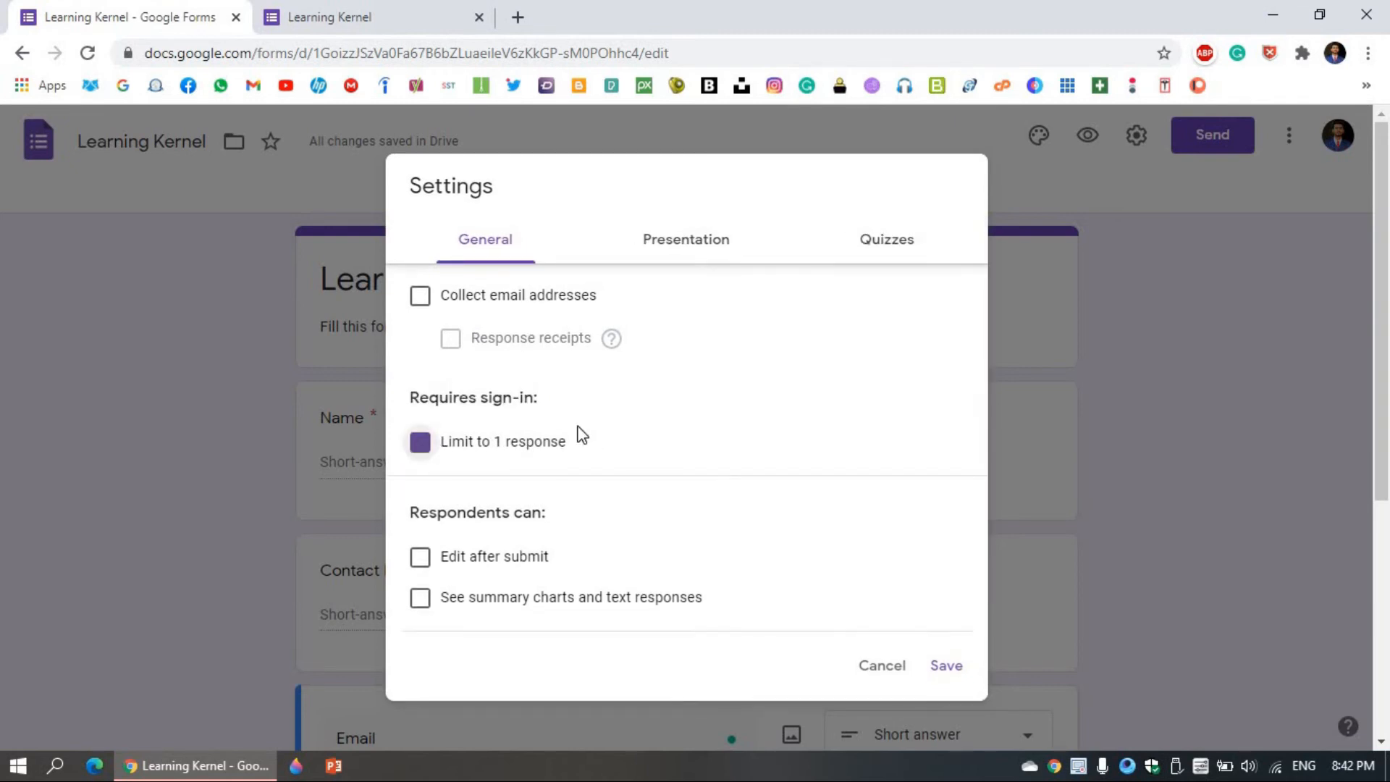
left_click(429, 446)
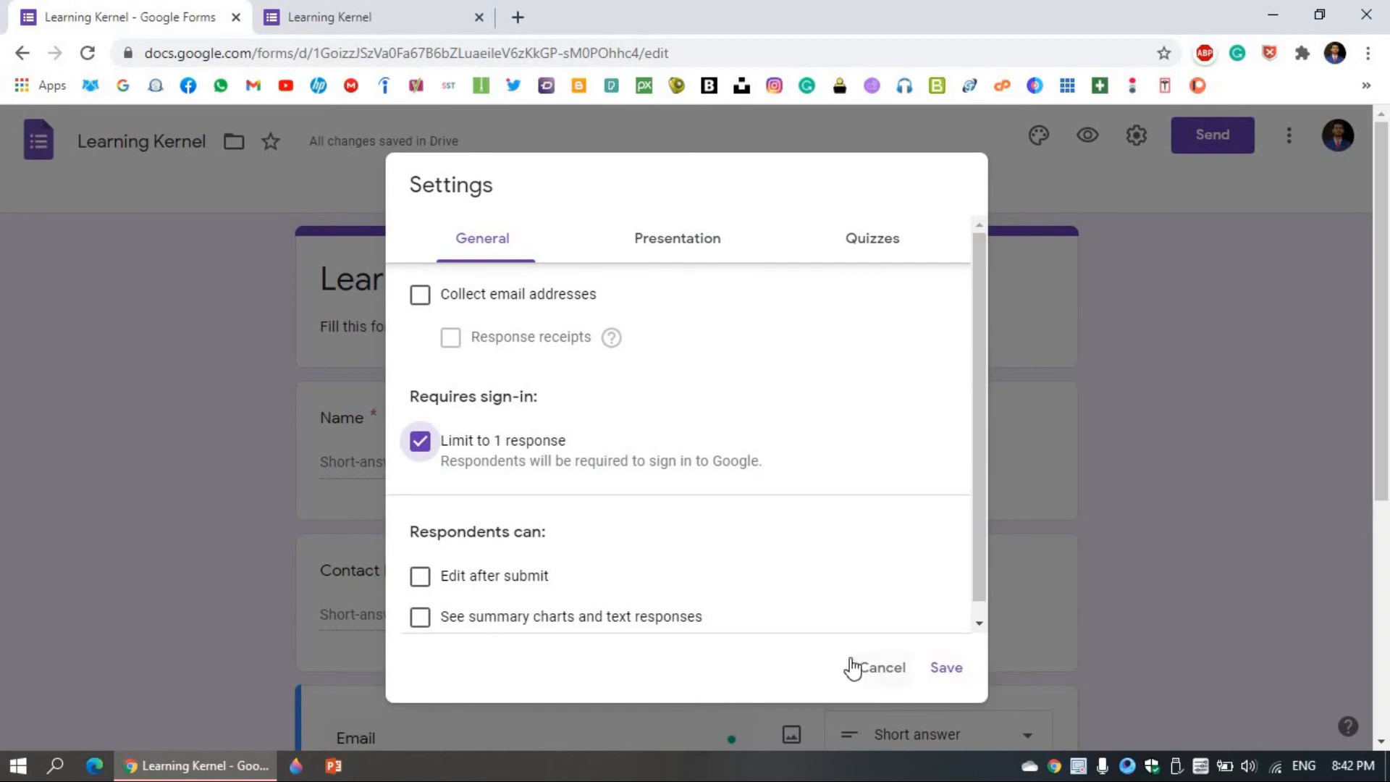
scroll(974, 546, "down", 1)
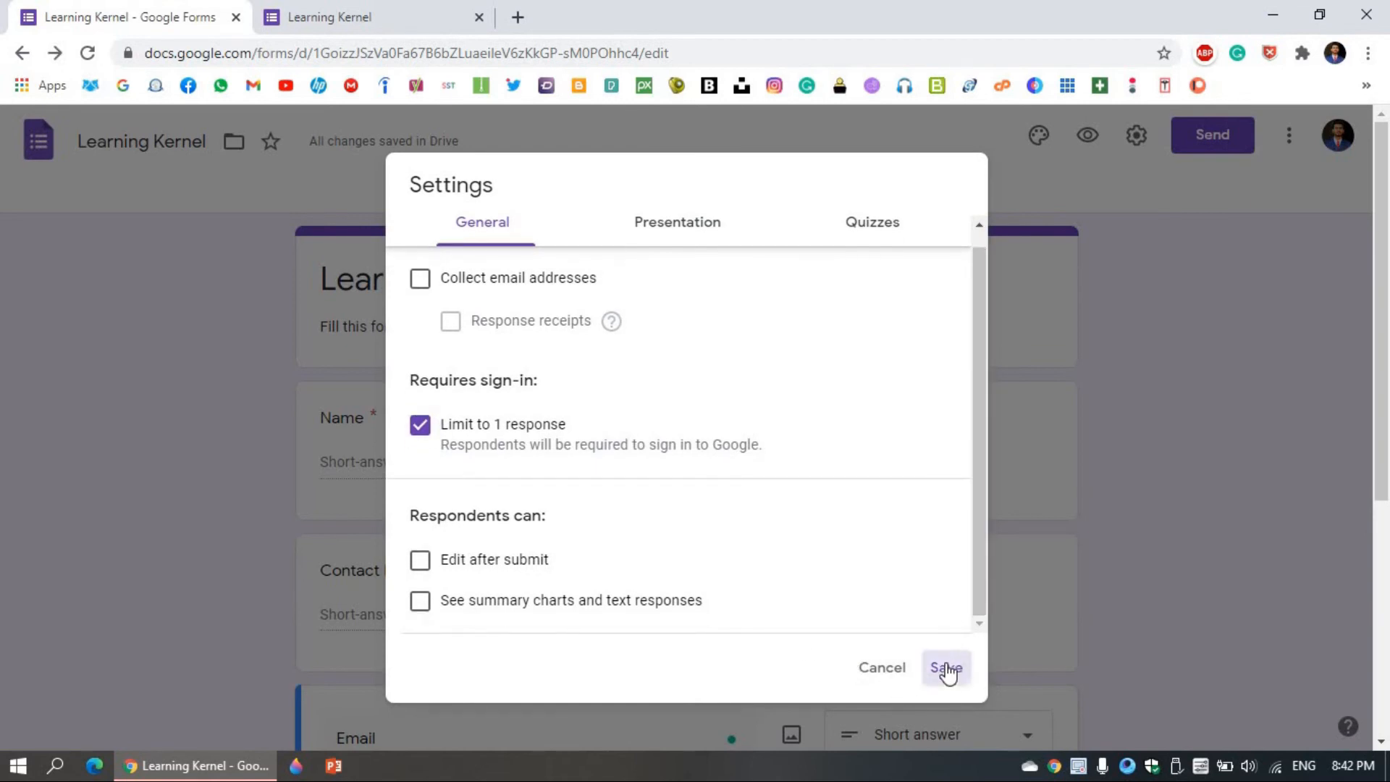
left_click(947, 669)
Add the purple spheres picture from the Work and School themes as the form's header image
left_click(1039, 135)
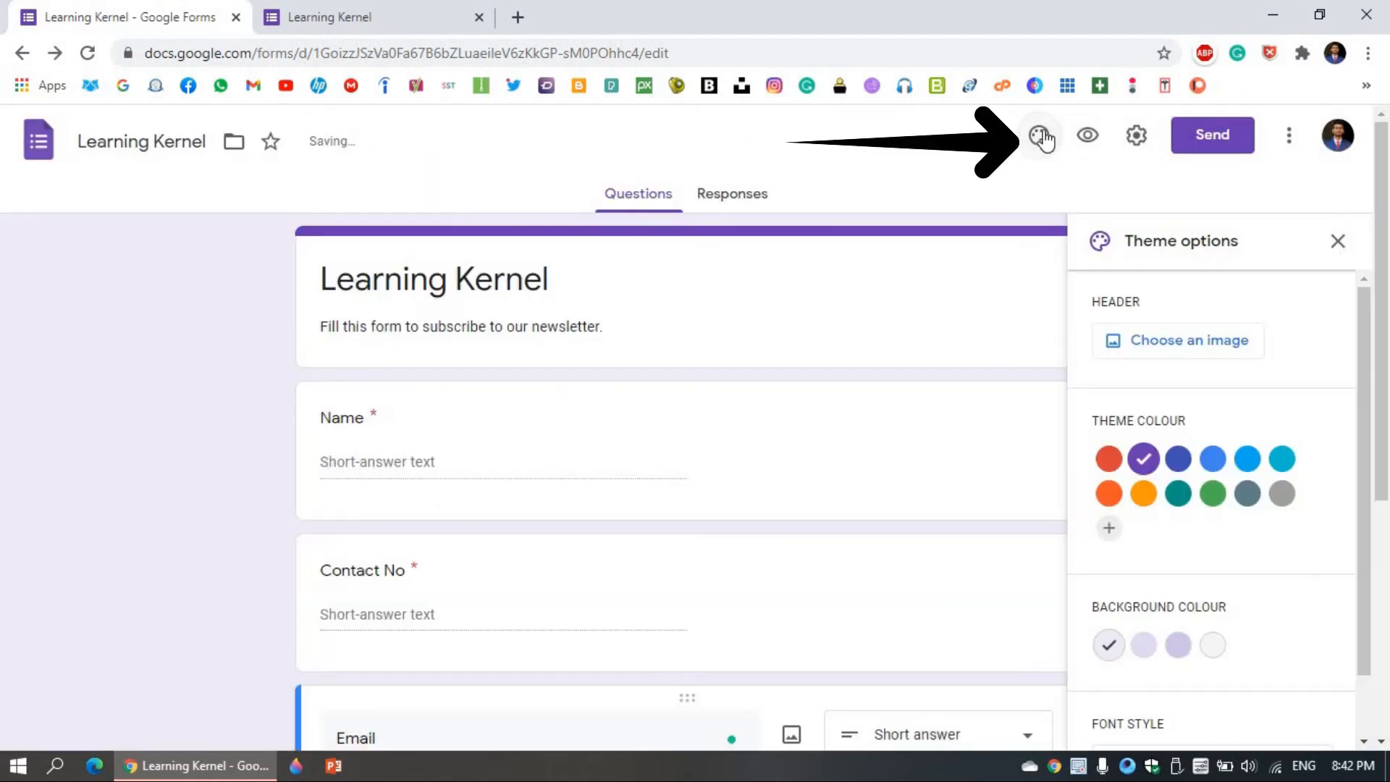
left_click(1126, 329)
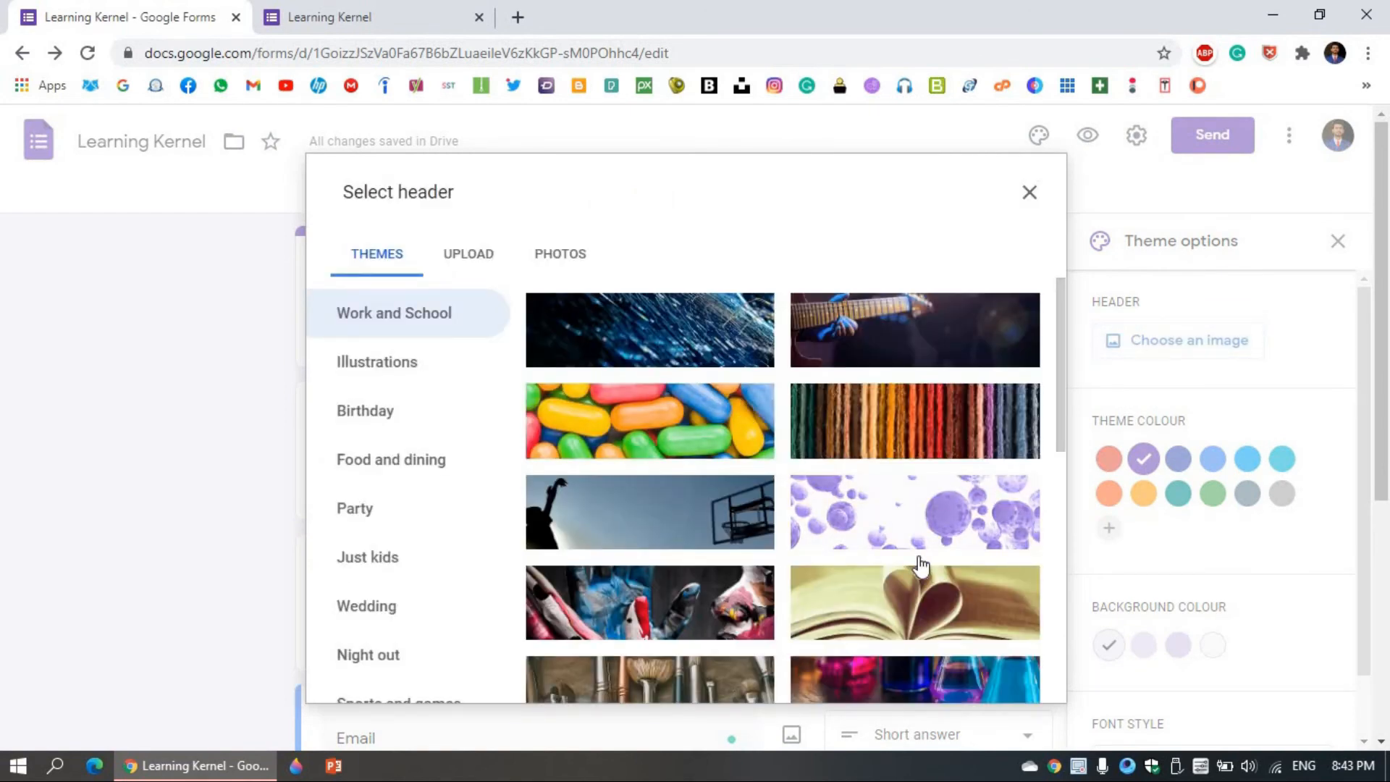
left_click(918, 555)
left_click(1006, 681)
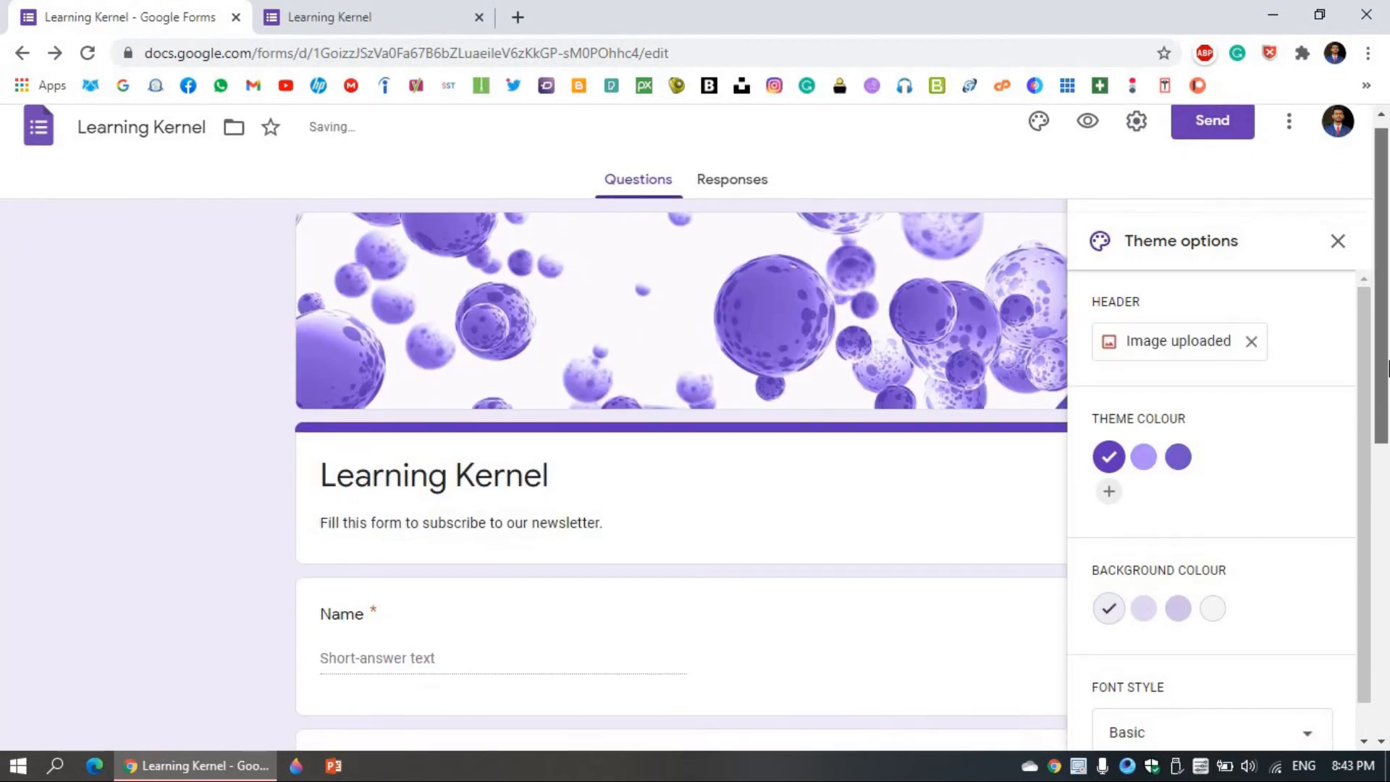
Try the suggested theme colours, keep the deepest purple, set the background to the darkest purple shade, and minimise the browser window
left_click(1150, 466)
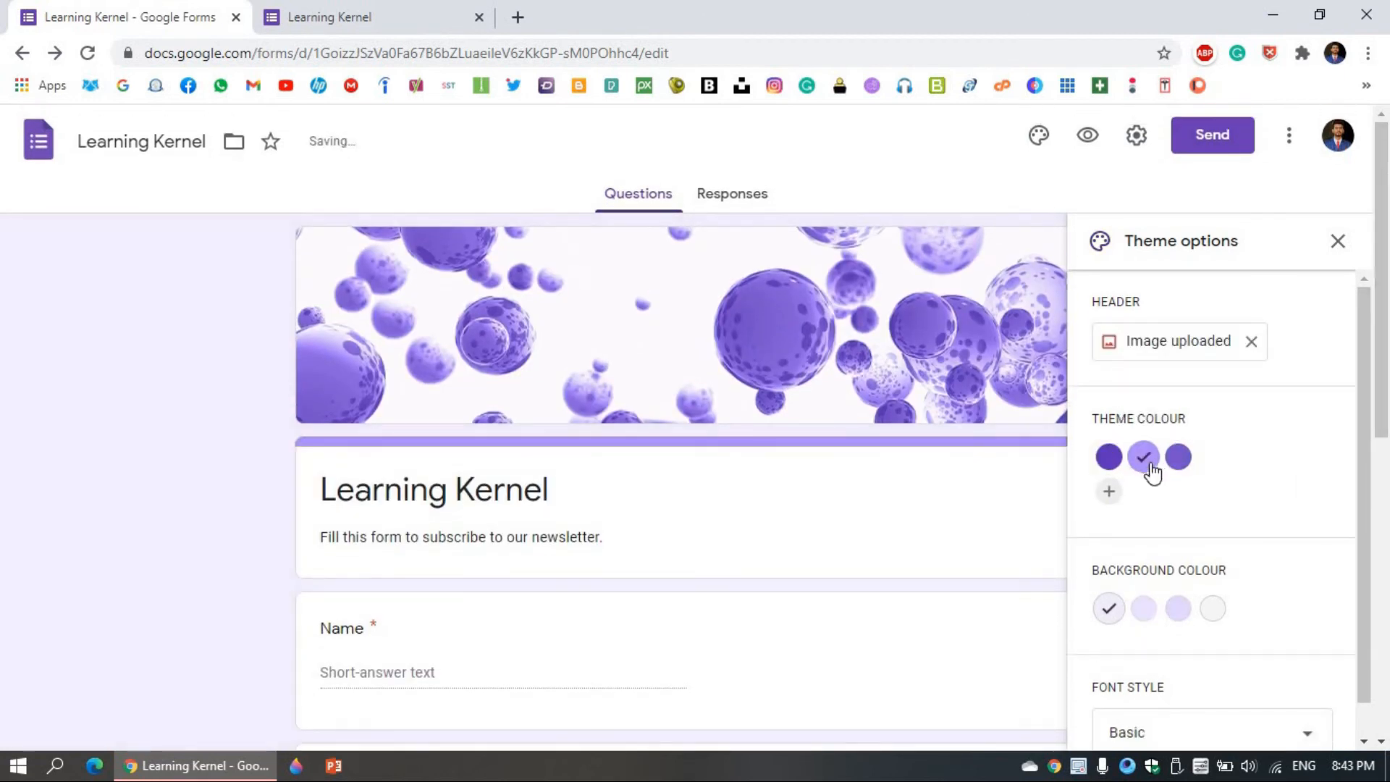
left_click(1179, 458)
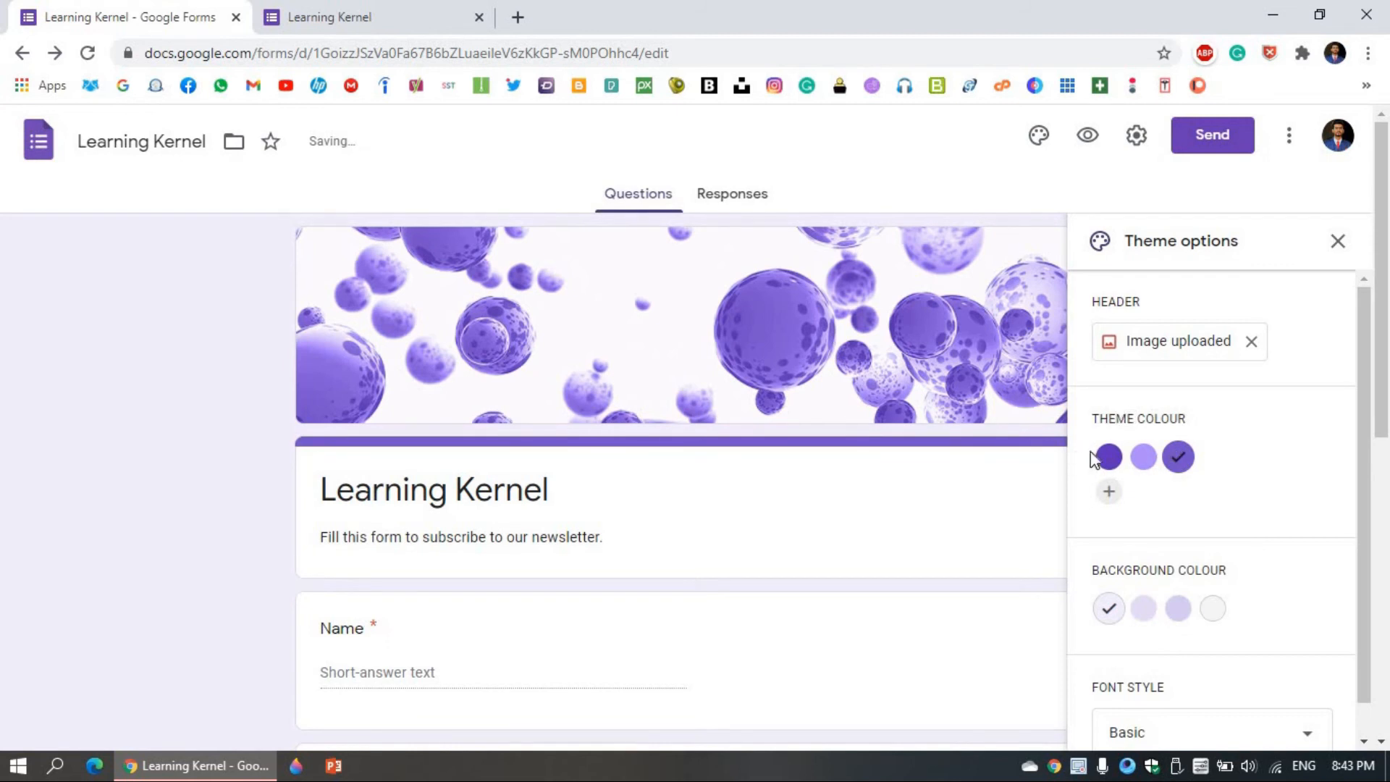
left_click(1107, 456)
left_click(1143, 608)
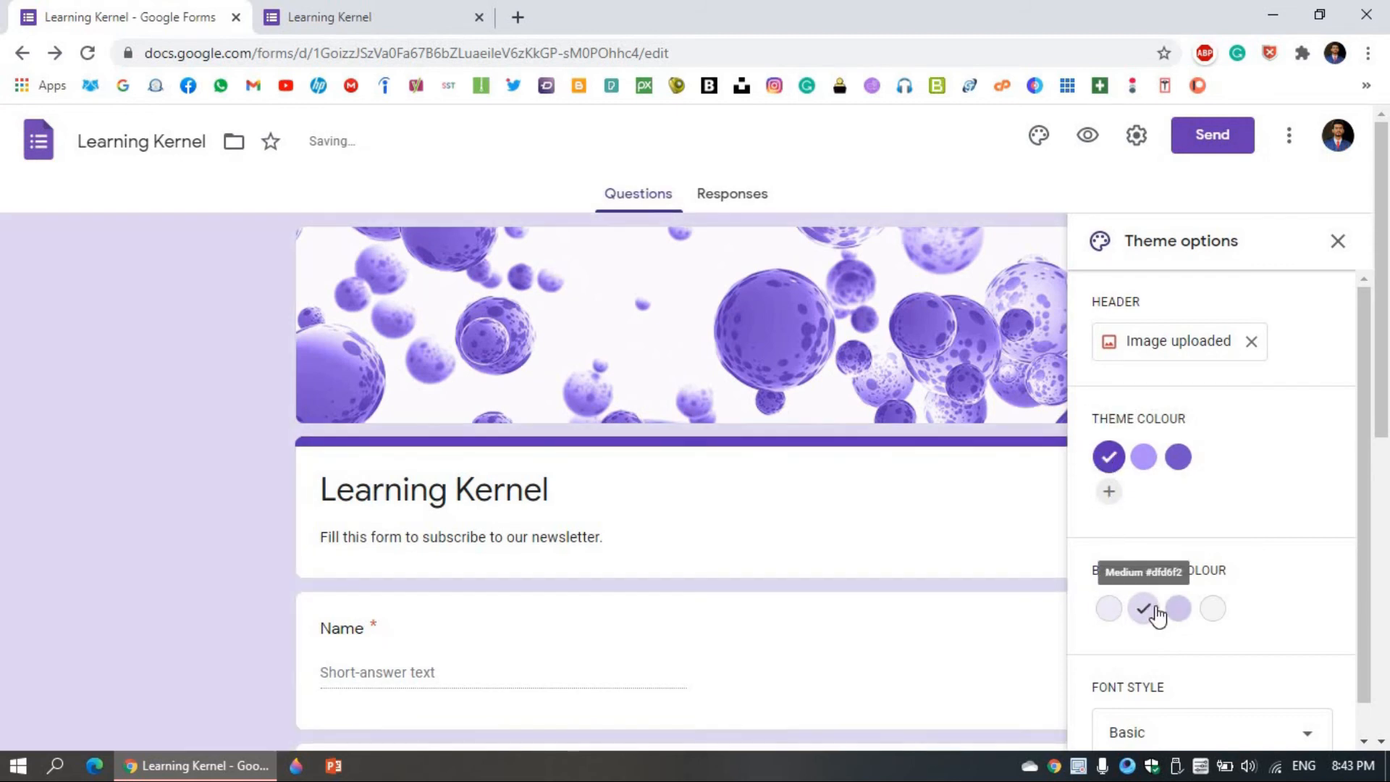
left_click(1177, 608)
left_click(1272, 22)
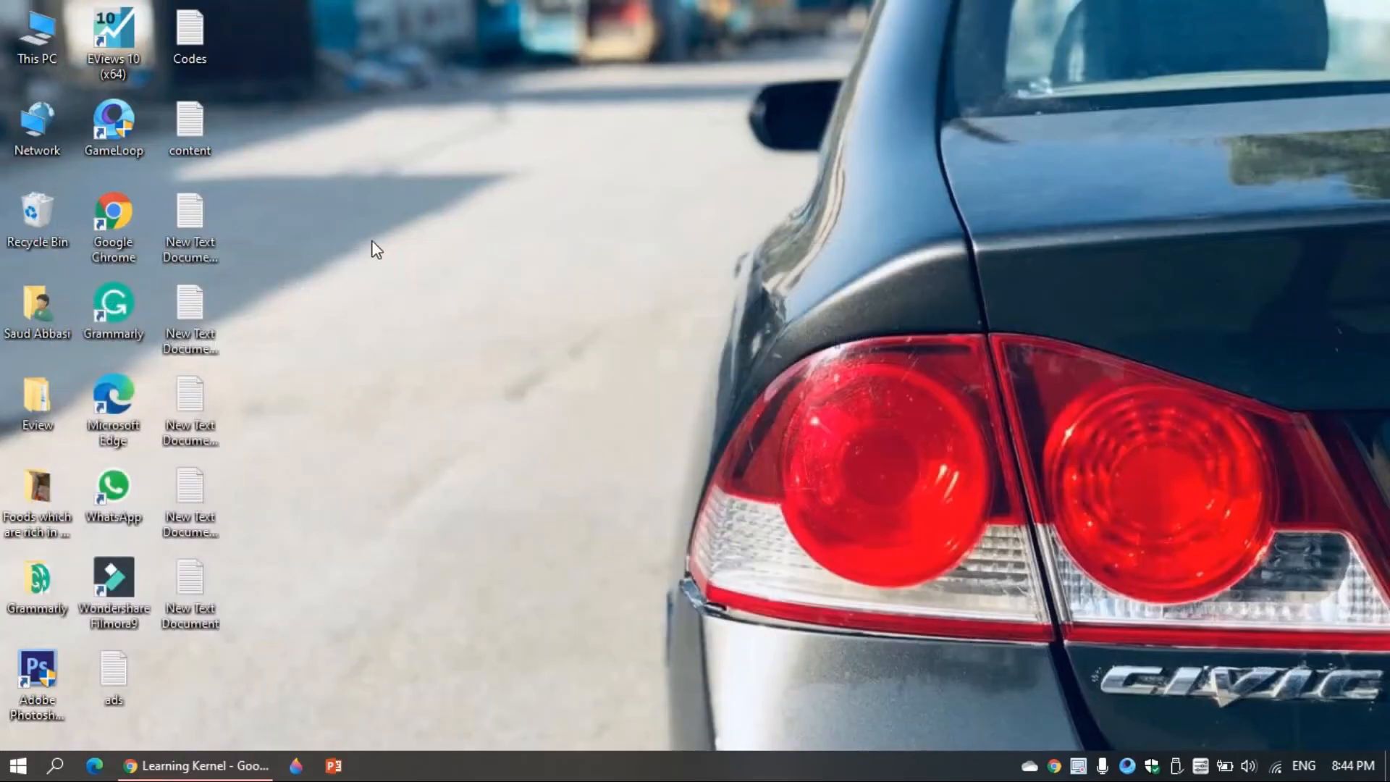